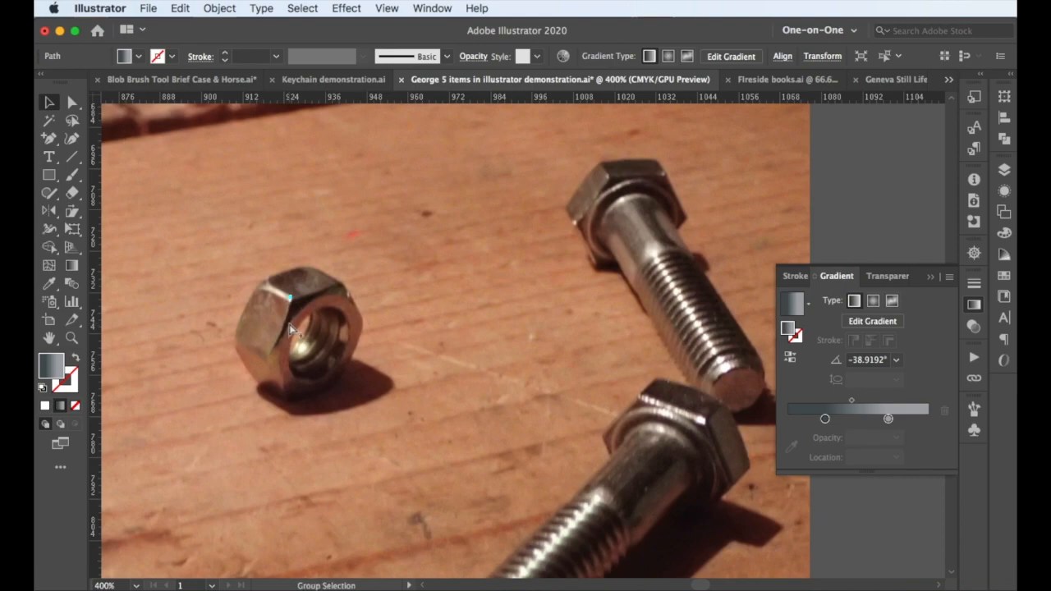
# Redo the drawing of the small nut's left face as a gradient-filled shape and its duplicate placed beside the nut.
pyautogui.scroll(5, 293, 330)
pyautogui.scroll(-2, 293, 331)
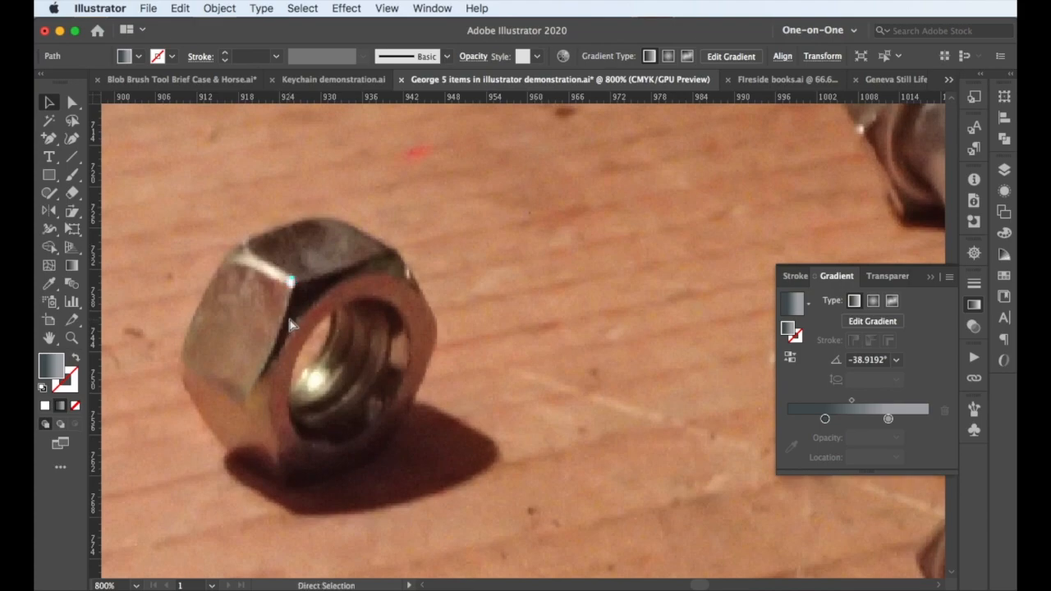
pyautogui.hscroll(-1, 291, 324)
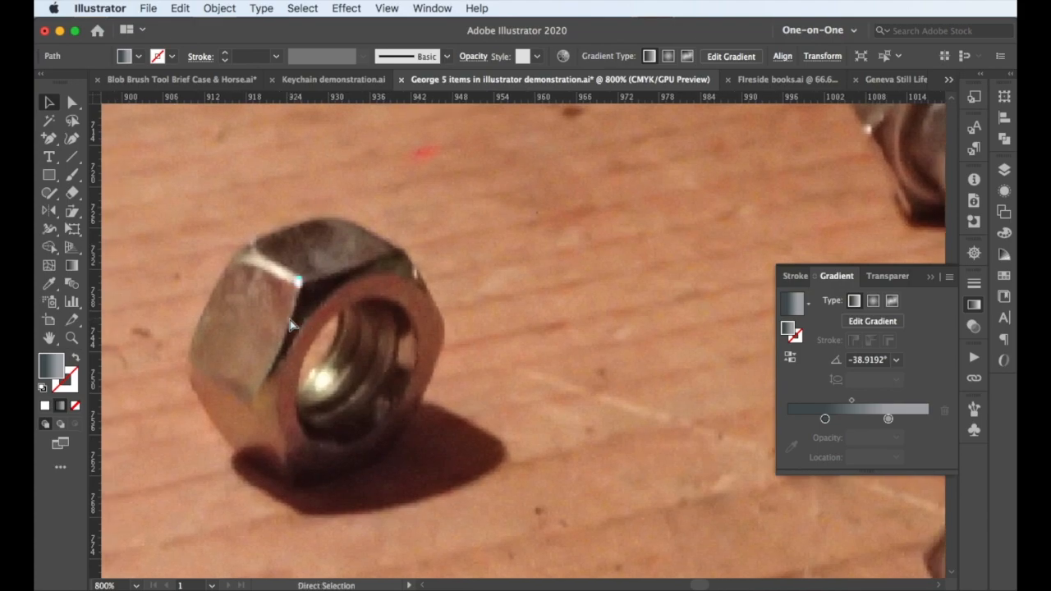
pyautogui.hscroll(-5, 292, 324)
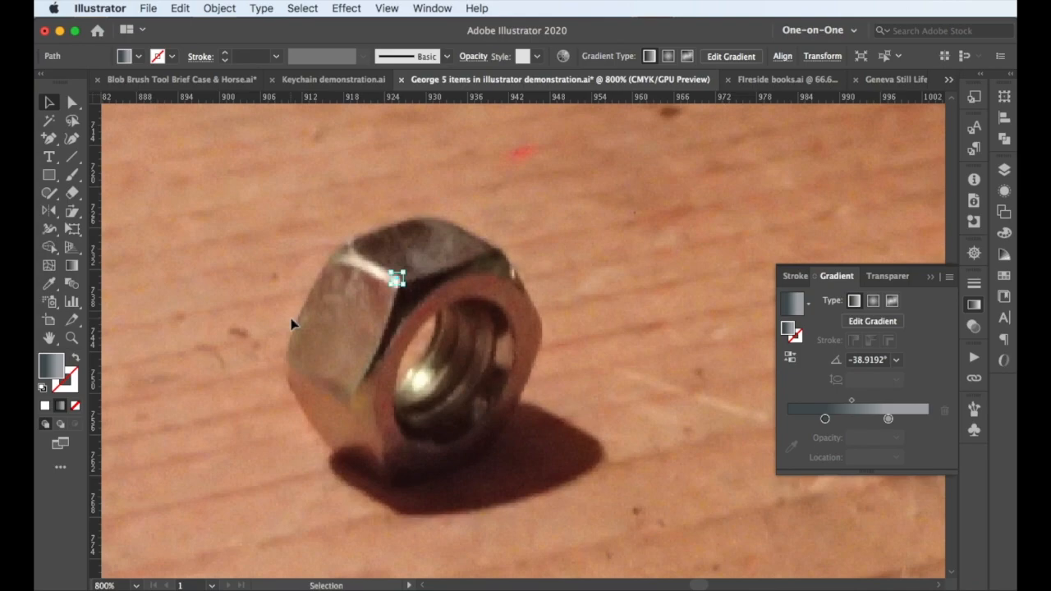
pyautogui.press('super+shift+z')
pyautogui.press('super+shift+z')
pyautogui.press('super+shift+z')
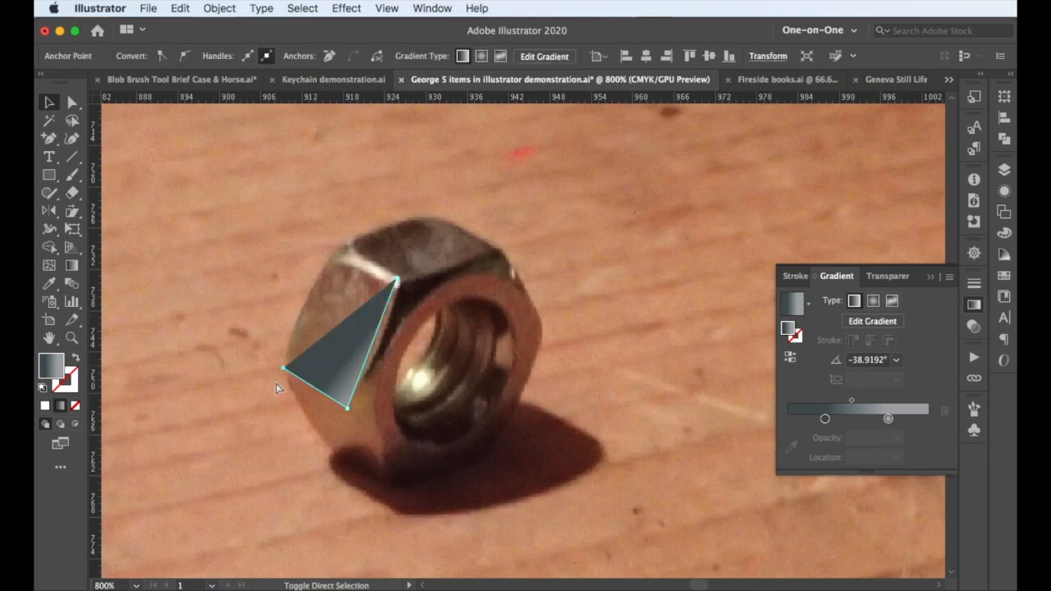
pyautogui.press('super+shift+z')
pyautogui.press('super+shift+z')
pyautogui.press('super+shift+z')
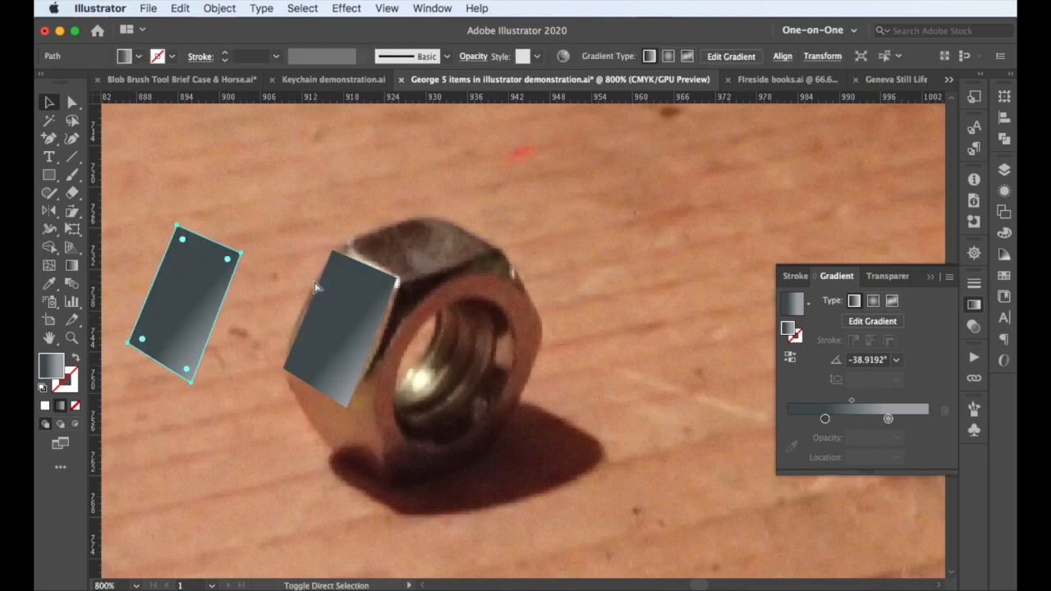
# Redo giving the left face shape no fill and a 0.25 pt black stroke, and fitting its corner points to the photo.
pyautogui.press('super+shift+z')
pyautogui.press('super+shift+z')
pyautogui.press('super+shift+z')
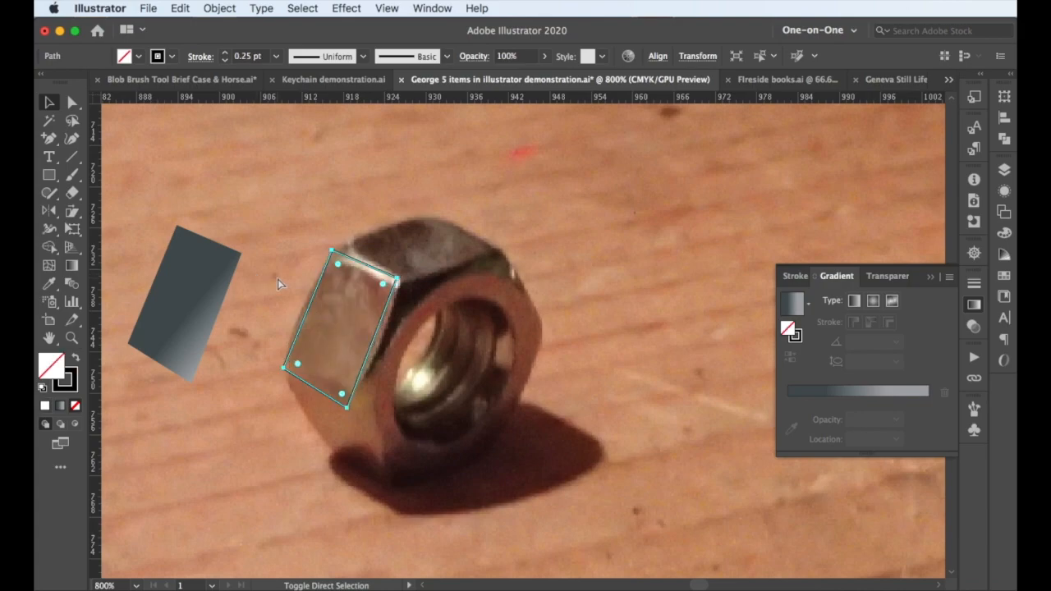
pyautogui.press('super+shift+z')
pyautogui.press('super+shift+z')
pyautogui.press('super+shift+z')
pyautogui.press('super+shift+z')
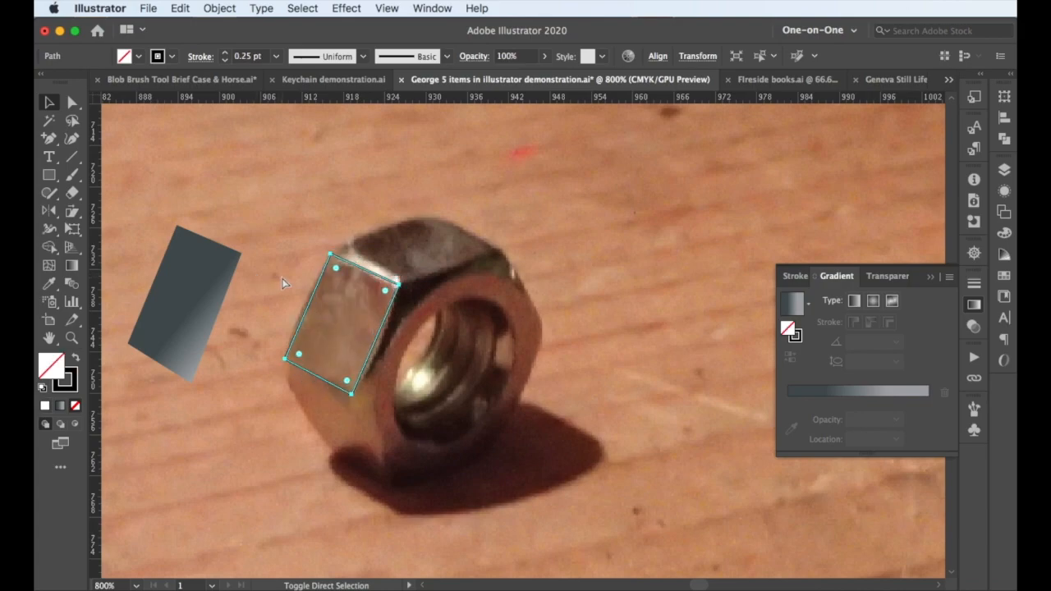
# Redo the four-sided outline of the nut's top face and the first anchor point of the lower-left face.
pyautogui.press('super+shift+z')
pyautogui.press('super+shift+z')
pyautogui.press('super+shift+z')
pyautogui.press('super+shift+z')
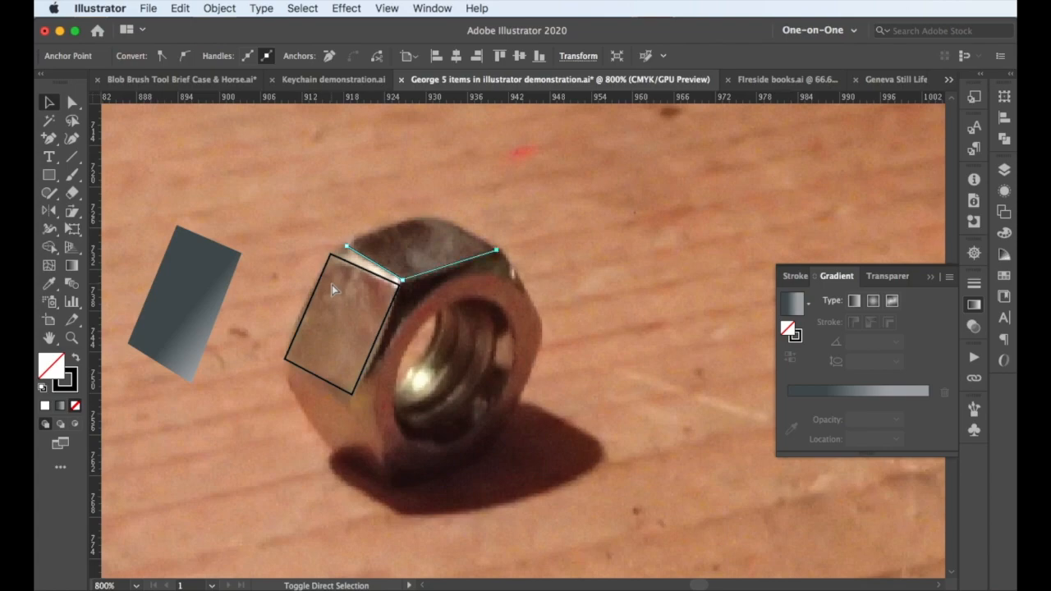
pyautogui.press('super+shift+z')
pyautogui.press('super+shift+z')
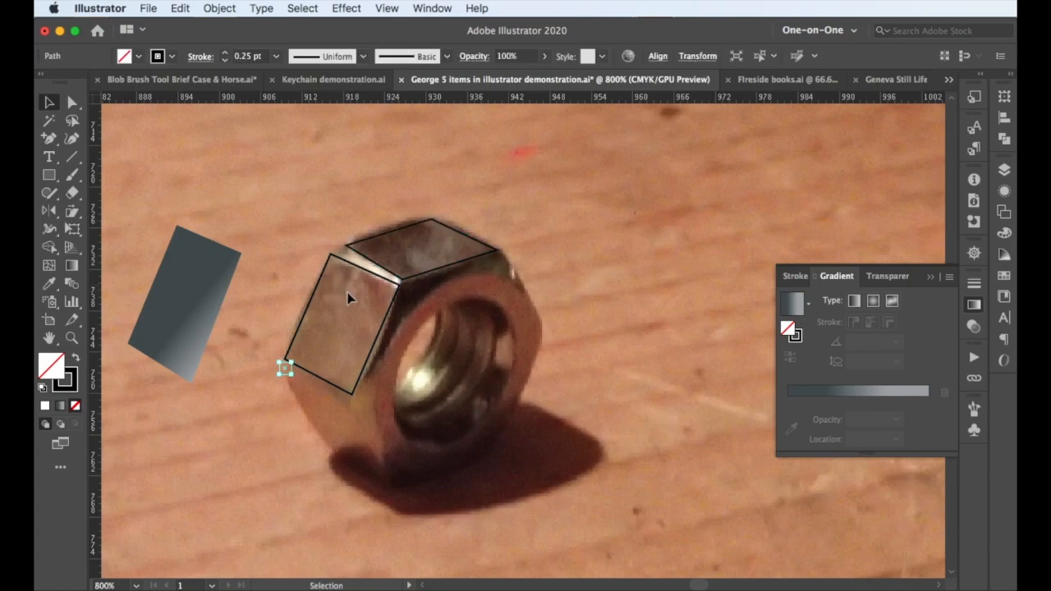
# Redo the outline of the nut's lower-left face and the guide circle drawn over the threaded opening.
pyautogui.scroll(-1, 348, 299)
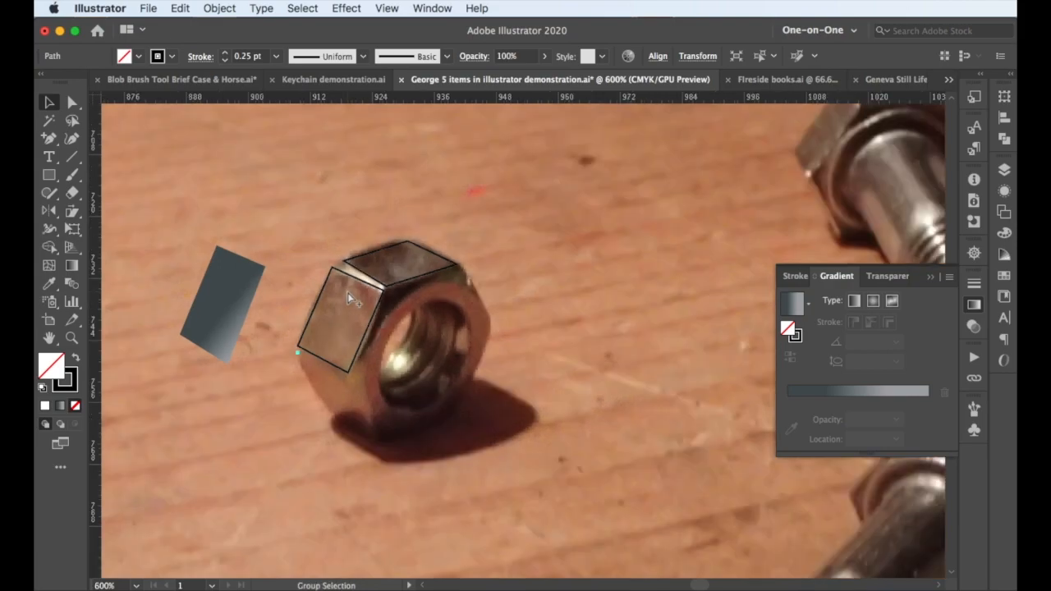
pyautogui.scroll(2, 351, 299)
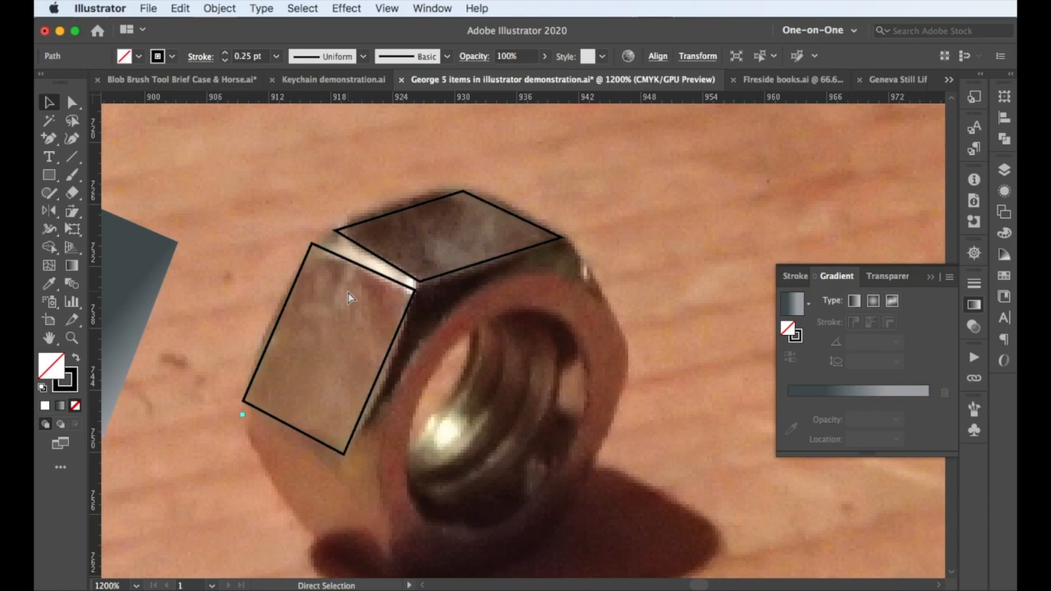
pyautogui.scroll(-2, 348, 291)
pyautogui.scroll(2, 347, 291)
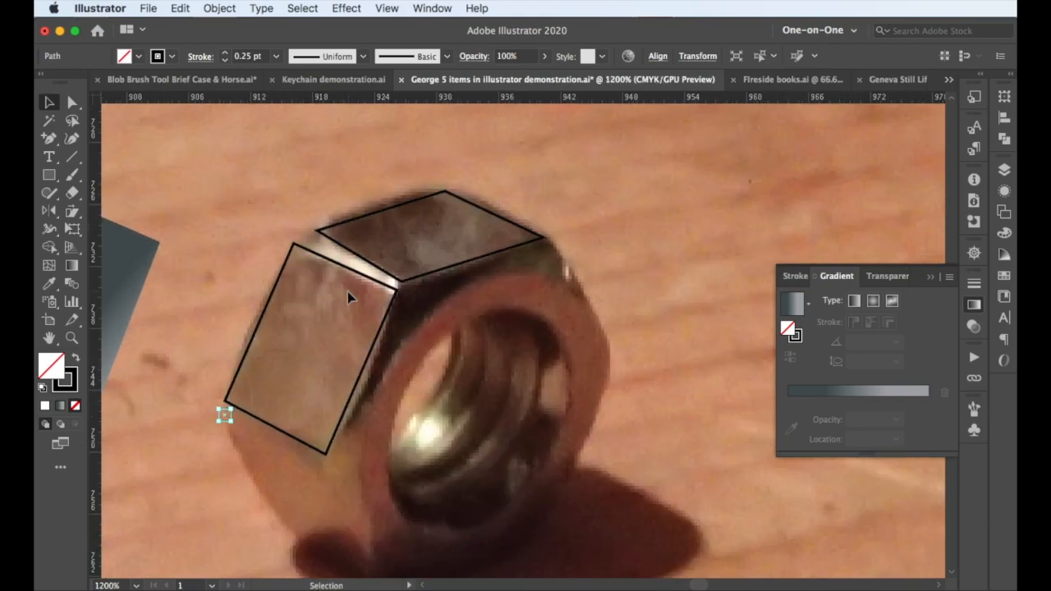
pyautogui.press('super')
pyautogui.scroll(-1, 347, 291)
pyautogui.scroll(-2, 347, 291)
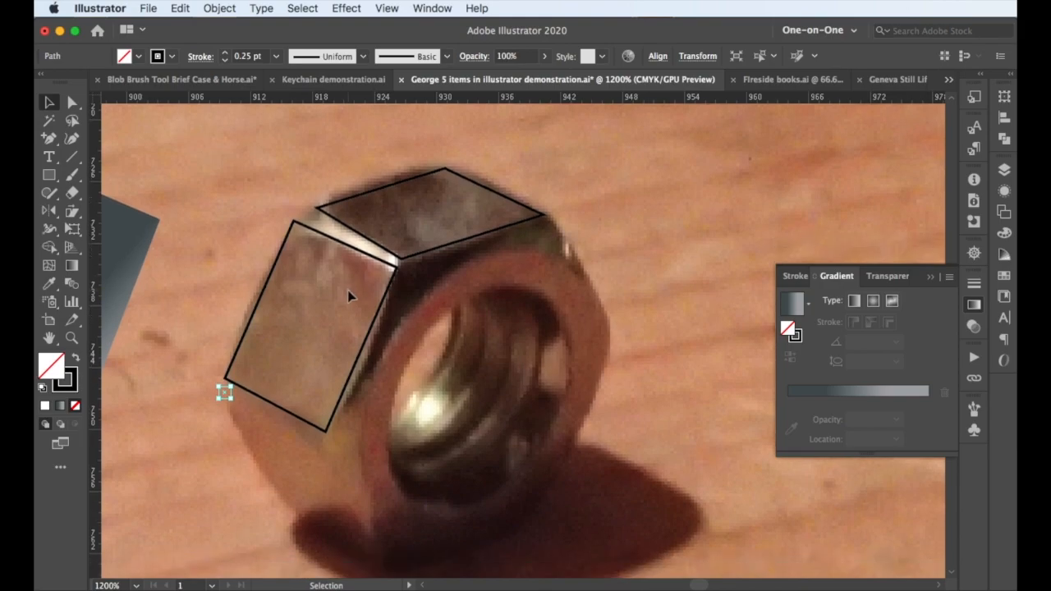
pyautogui.scroll(-1, 348, 297)
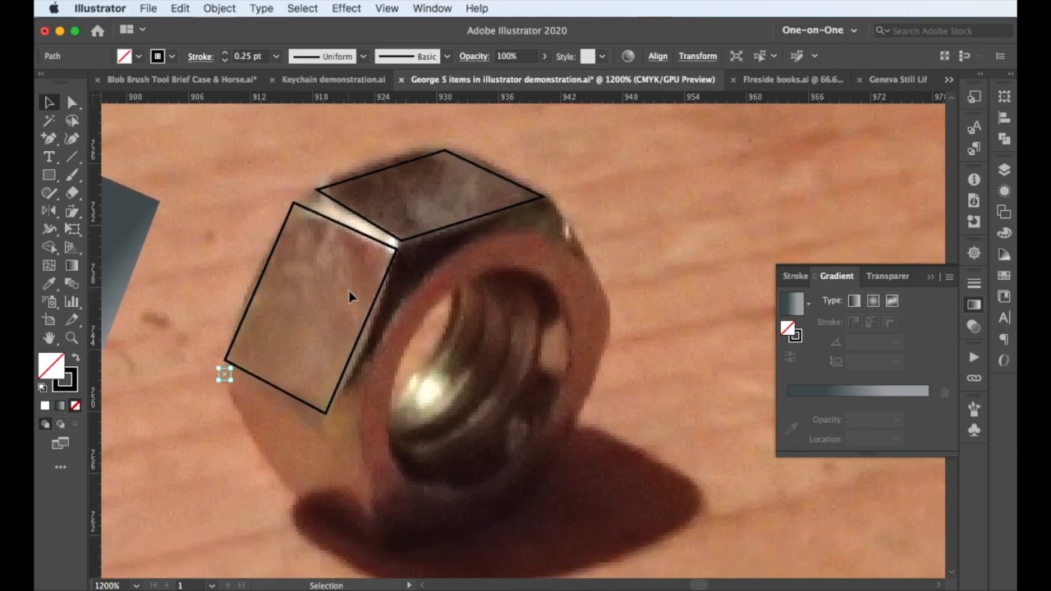
pyautogui.press('super+shift+z')
pyautogui.press('super+shift+z')
pyautogui.press('super+shift+z')
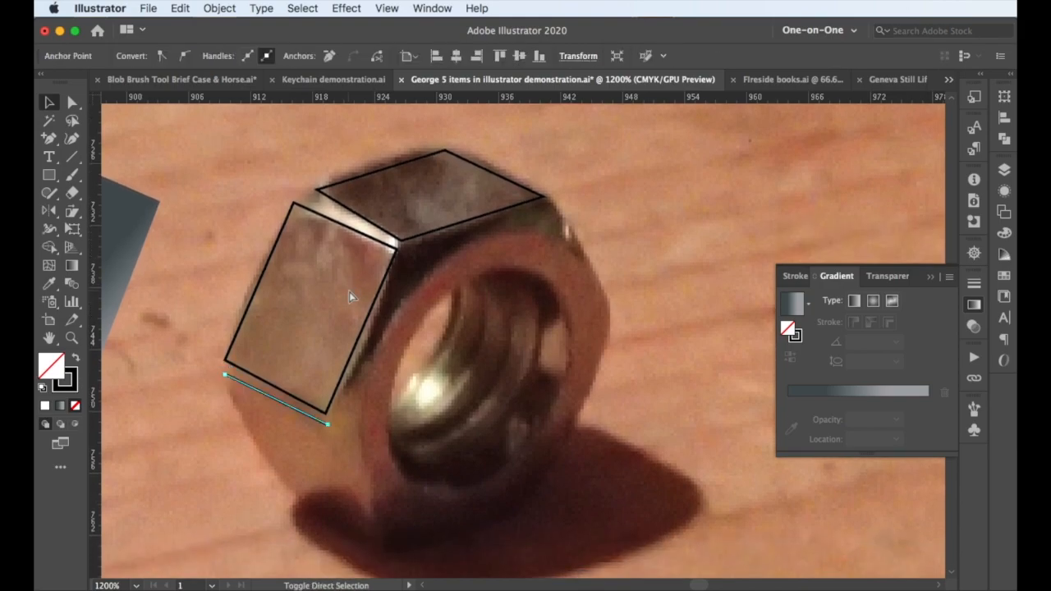
pyautogui.press('super+shift+z')
pyautogui.press('super+shift+z')
pyautogui.press('super+shift+z')
pyautogui.press('super+shift+z')
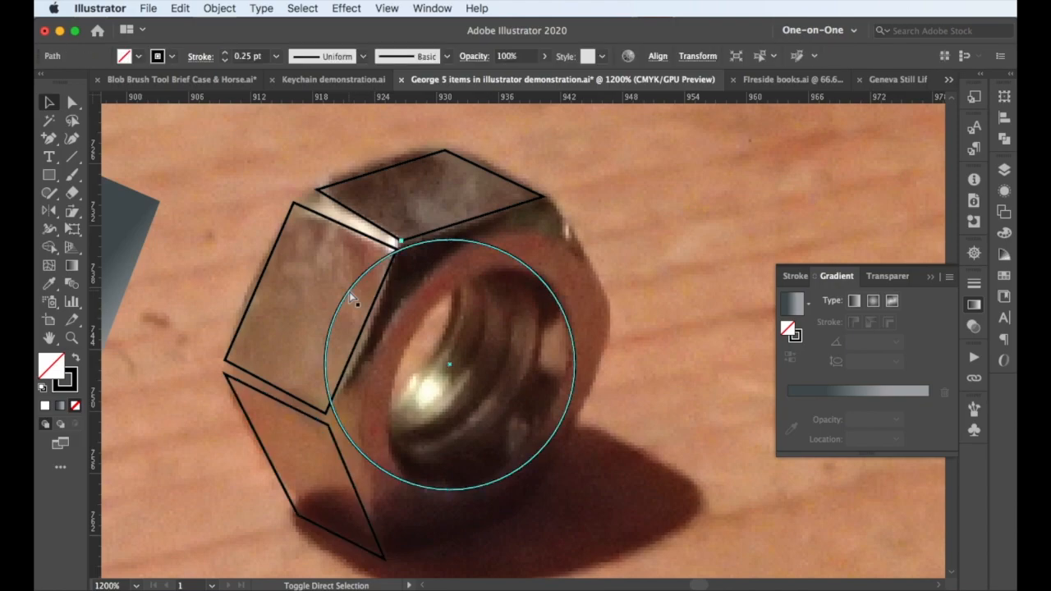
# Redo the six-sided outline of the nut's front face and the rounding of its outer corners.
pyautogui.press('super+shift+z')
pyautogui.press('super+shift+z')
pyautogui.press('super+shift+z')
pyautogui.press('super+shift+z')
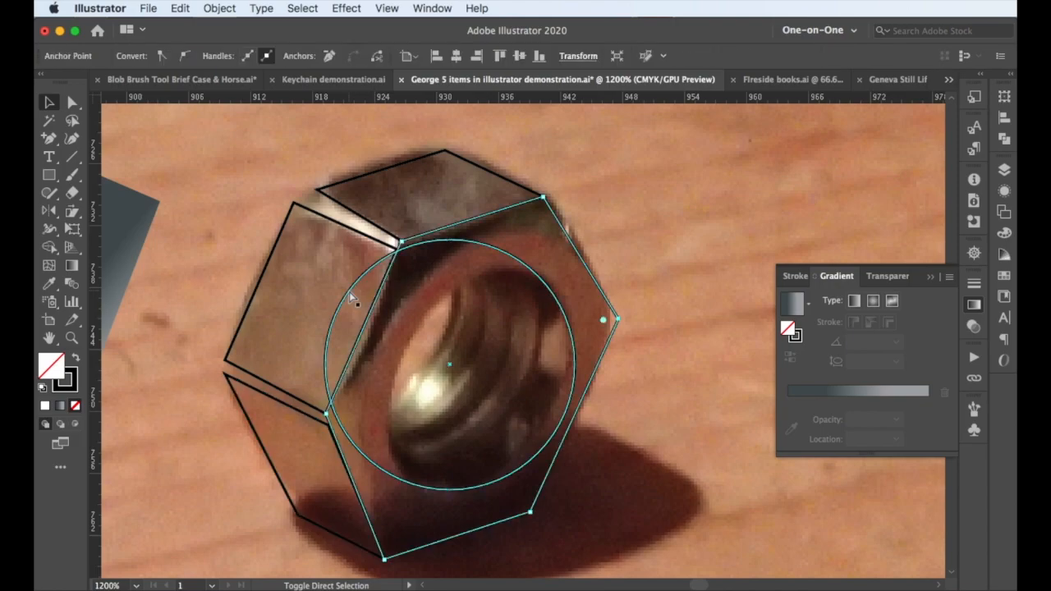
pyautogui.press('super+shift+z')
pyautogui.press('super+shift+z')
pyautogui.press('super+shift+z')
pyautogui.press('super+shift+z')
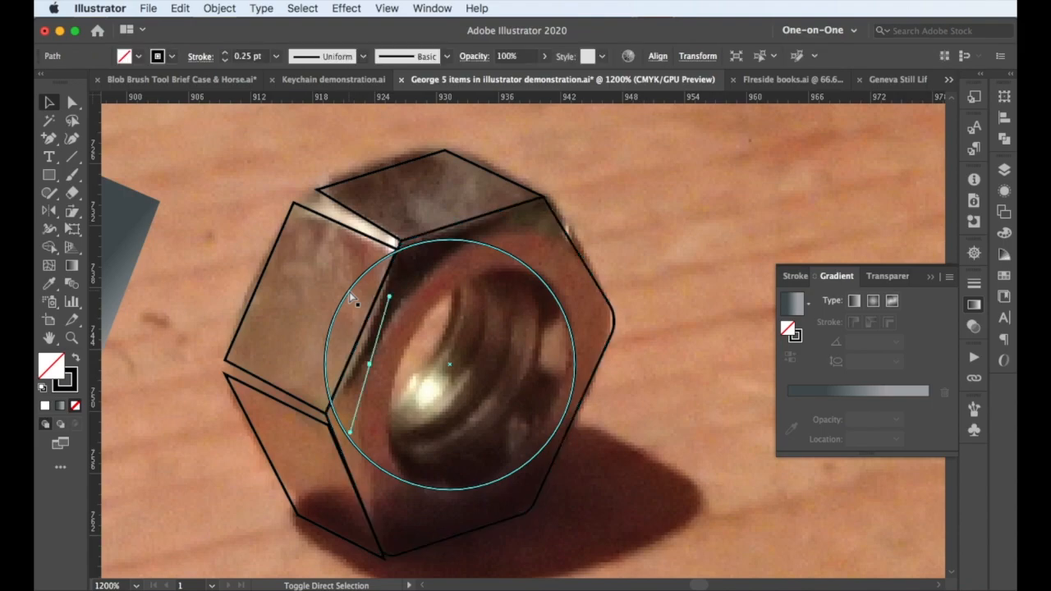
# Redo the curved oval path traced around the raised ring inside the nut's front face.
pyautogui.press('super+shift+z')
pyautogui.press('super+shift+z')
pyautogui.press('super+shift+z')
pyautogui.press('super+shift+z')
pyautogui.press('super+shift+z')
pyautogui.press('super+shift+z')
pyautogui.press('super+shift+z')
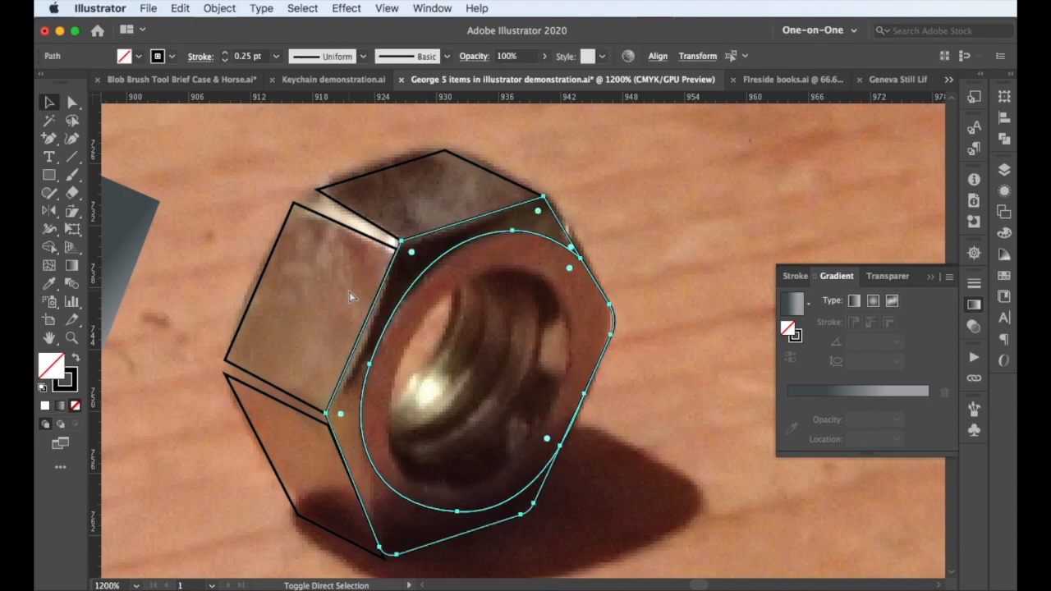
# Redo the inner hole ellipse and its offset copies stepping back through the nut for the threads.
pyautogui.press('super+shift+z')
pyautogui.press('super+shift+z')
pyautogui.press('super+shift+z')
pyautogui.press('super+shift+z')
pyautogui.press('super+shift+z')
pyautogui.press('super+shift+z')
pyautogui.press('super+shift+z')
pyautogui.press('super+shift+z')
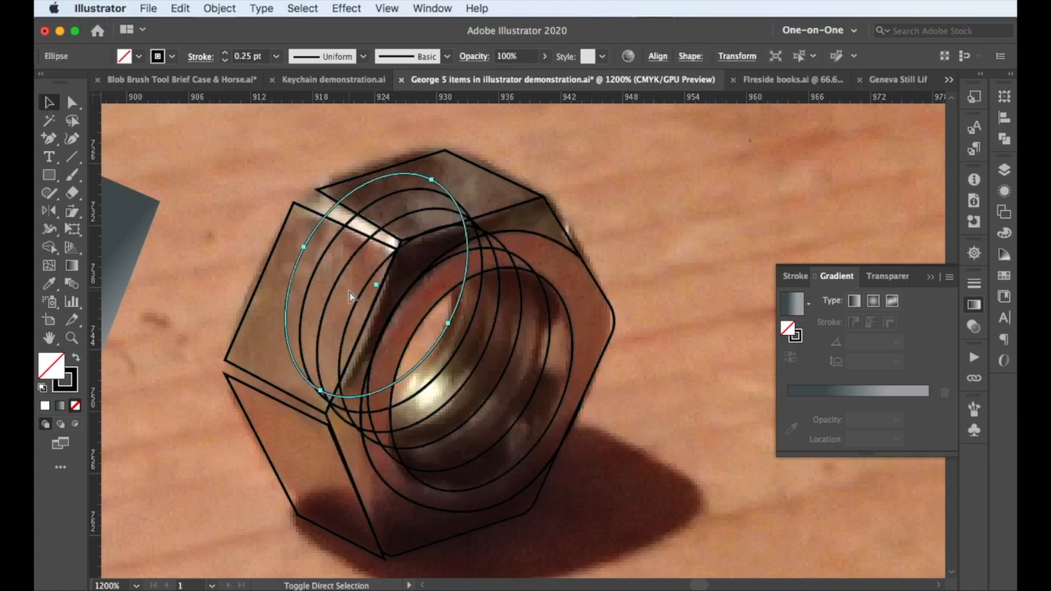
# Redo trimming the thread ellipses to the inner hole and filling the left face with the dark gray gradient.
pyautogui.press('super+shift+z')
pyautogui.press('super+shift+z')
pyautogui.press('super+shift+z')
pyautogui.press('super+shift+z')
pyautogui.press('super+shift+z')
pyautogui.press('super+shift+z')
pyautogui.press('super+shift+z')
pyautogui.press('super+shift+z')
pyautogui.press('super+shift+z')
pyautogui.press('super+shift+z')
pyautogui.press('super+shift+z')
pyautogui.press('super+shift+z')
pyautogui.press('super+shift+z')
pyautogui.press('super+shift+z')
pyautogui.press('super+shift+z')
pyautogui.press('super+shift+z')
pyautogui.press('super+shift+z')
pyautogui.press('super+shift+z')
pyautogui.press('super+shift+z')
pyautogui.press('super+shift+z')
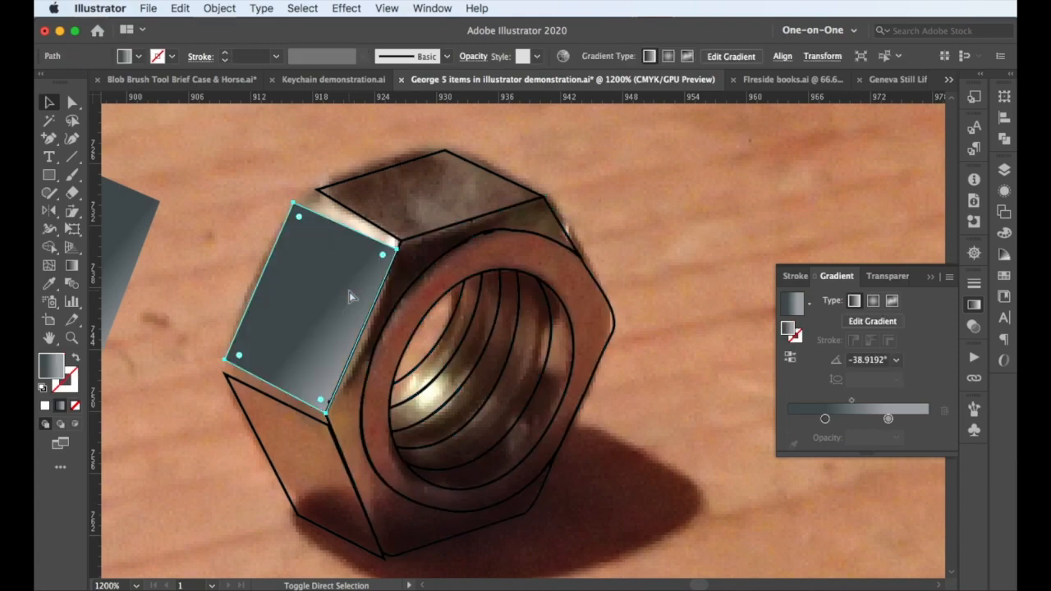
# Redo the metallic linear gradient fills on the nut's left, top, lower-left and front faces.
pyautogui.press('super+shift+z')
pyautogui.press('super+shift+z')
pyautogui.press('super+shift+z')
pyautogui.press('super+shift+z')
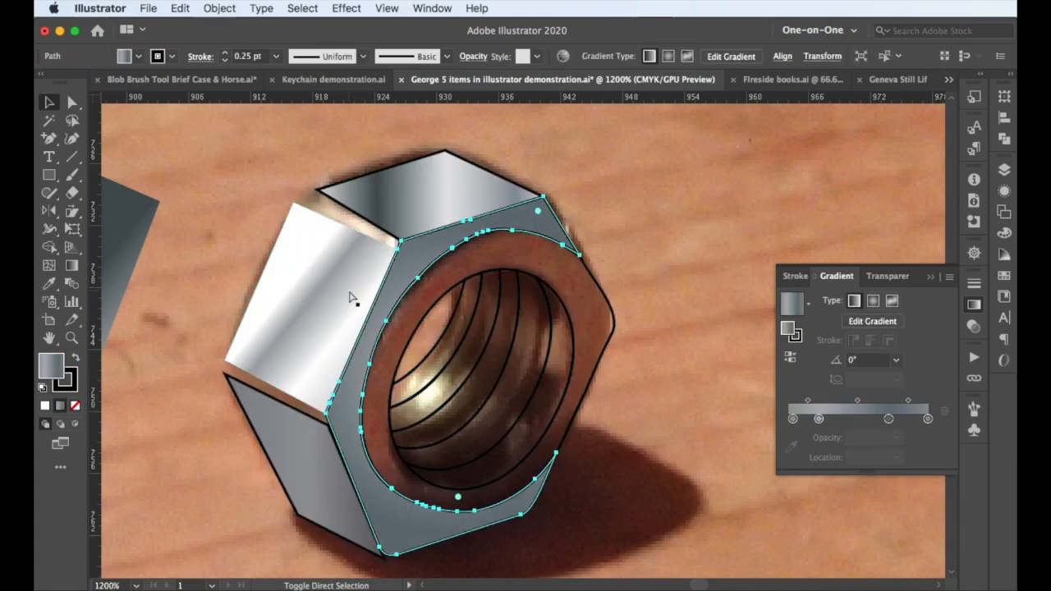
# Redo the silver gradient on the nut's ring and the radial gradients on the thread bands.
pyautogui.press('super+shift+z')
pyautogui.press('super+shift+z')
pyautogui.press('super+shift+z')
pyautogui.press('super+shift+z')
pyautogui.press('super+shift+z')
pyautogui.press('super+shift+z')
pyautogui.press('super+shift+z')
pyautogui.press('super+shift+z')
pyautogui.press('super+shift+z')
pyautogui.press('super+shift+z')
pyautogui.press('super+shift+z')
pyautogui.press('super+shift+z')
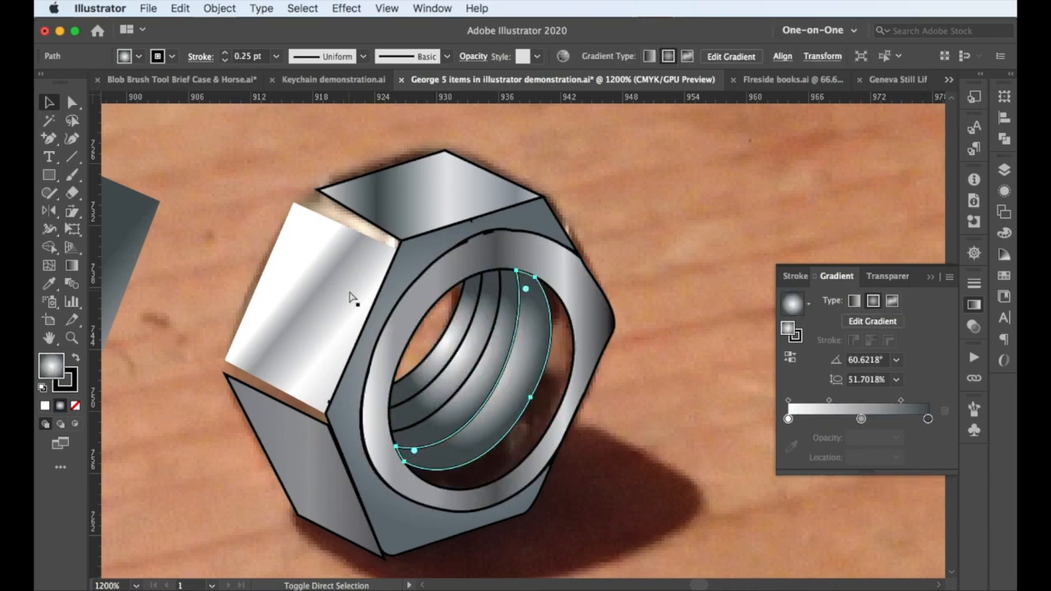
# Redo the gradients on the remaining thread bands and the softer gray linear gradient on the left face.
pyautogui.press('super+shift+z')
pyautogui.press('super+shift+z')
pyautogui.press('super+shift+z')
pyautogui.press('super+shift+z')
pyautogui.press('super+shift+z')
pyautogui.press('super+shift+z')
pyautogui.press('super+shift+z')
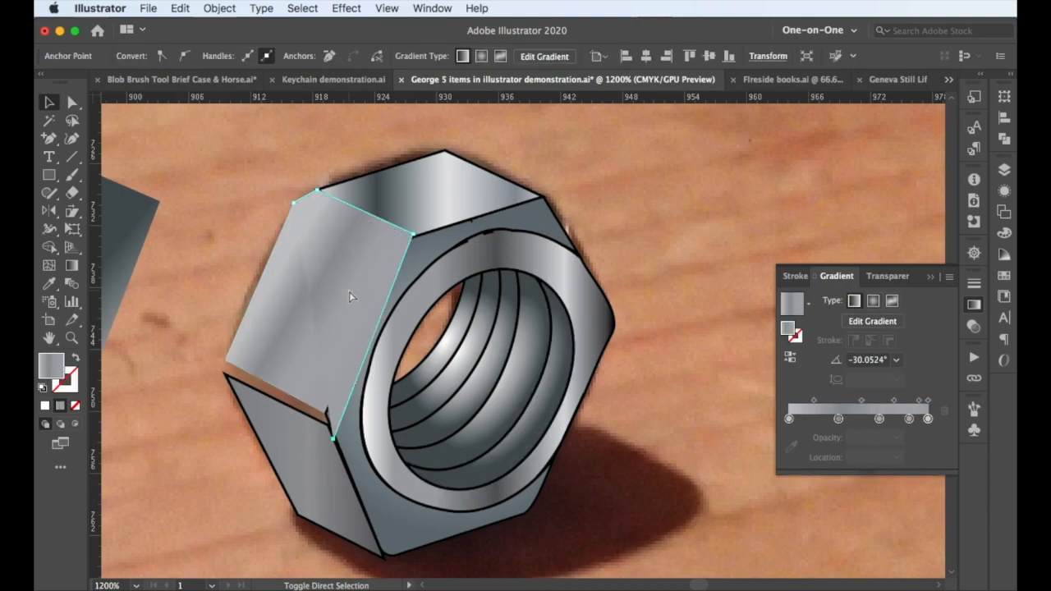
# Redo the gray gradient shape that fills the bevel gaps around the left face, stacked behind the other faces.
pyautogui.press('super+shift+z')
pyautogui.press('super+shift+z')
pyautogui.press('super+shift+z')
pyautogui.press('super+shift+z')
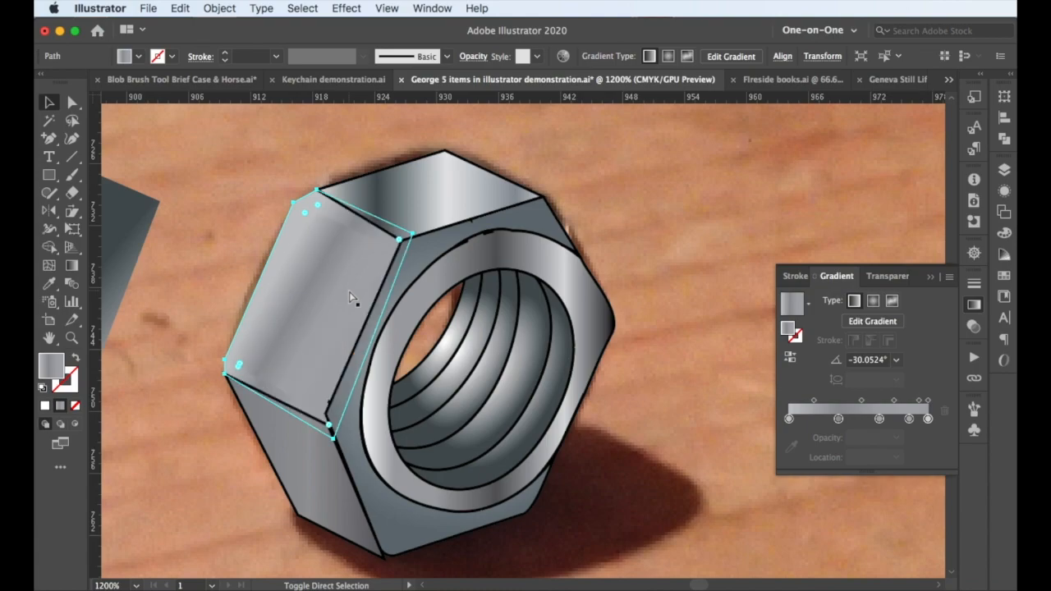
# Redo selecting the whole nut artwork, moving it off the photographed nut and scaling it up.
pyautogui.press('super+shift+z')
pyautogui.press('super+shift+z')
pyautogui.press('super+shift+z')
pyautogui.press('super+shift+z')
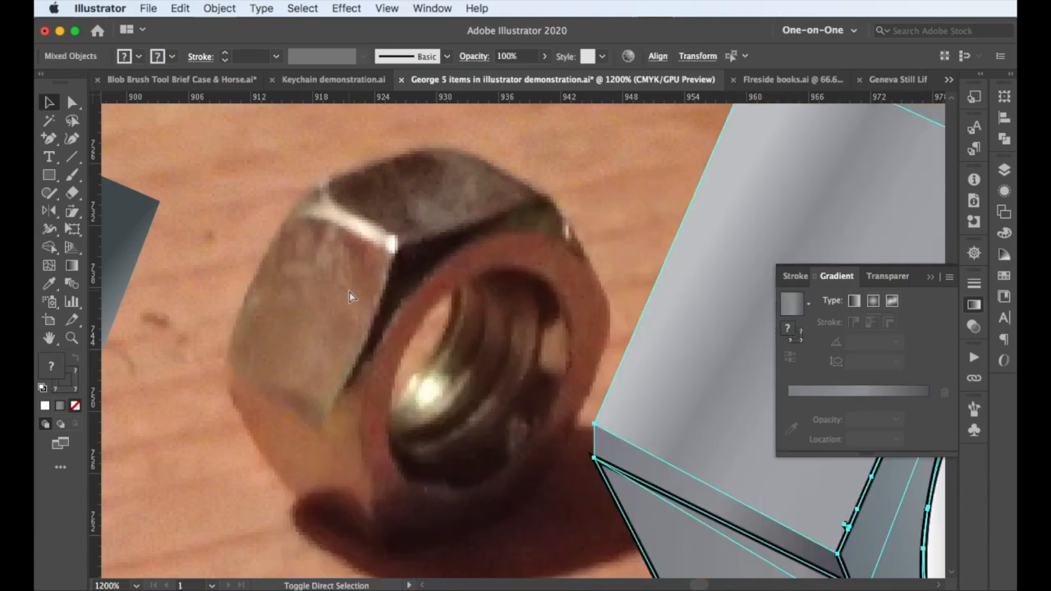
pyautogui.press('super+shift+z')
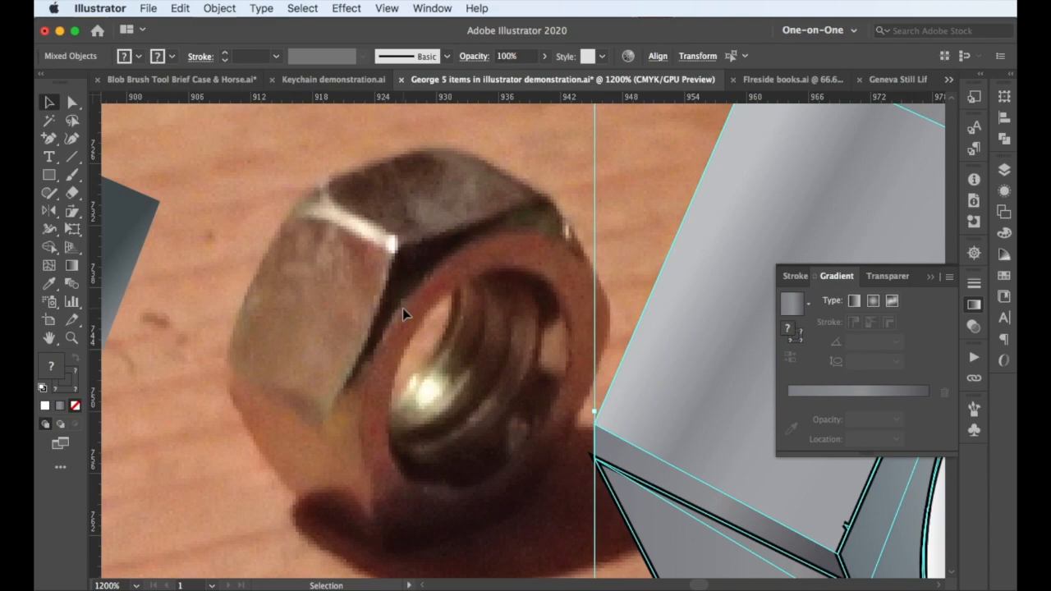
# Redo the further enlargement of the whole nut artwork beside the photographed nut.
pyautogui.scroll(1, 403, 307)
pyautogui.scroll(-2, 402, 308)
pyautogui.scroll(-1, 402, 308)
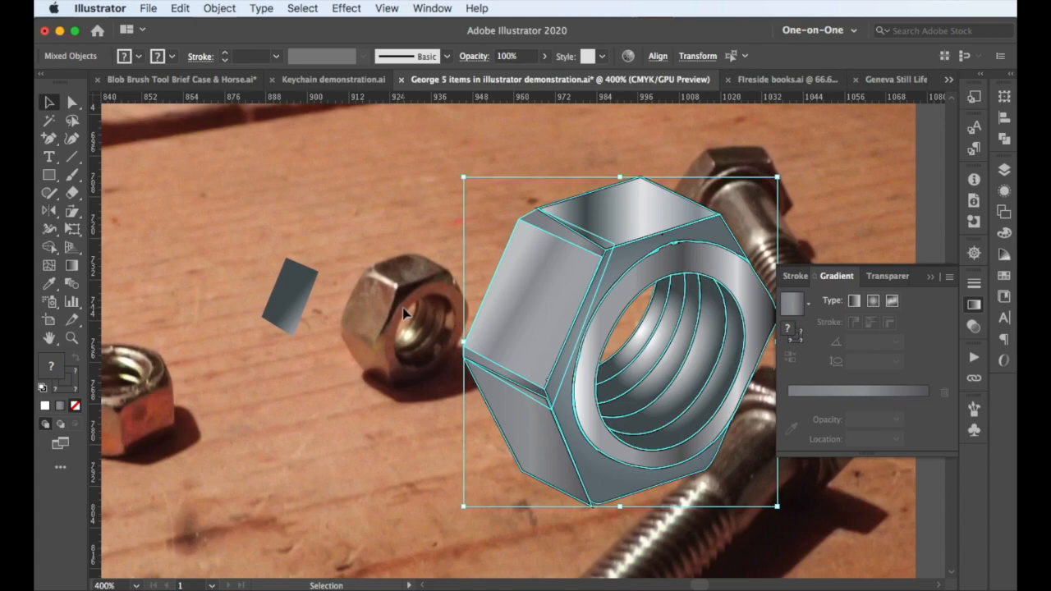
pyautogui.scroll(-1, 403, 310)
pyautogui.press('super')
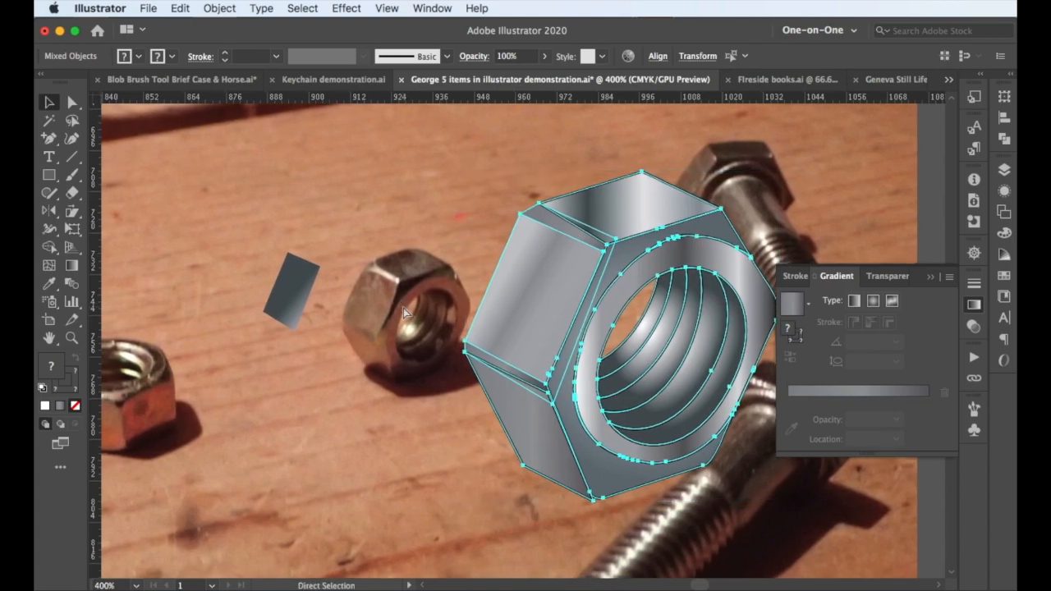
pyautogui.hscroll(5, 403, 308)
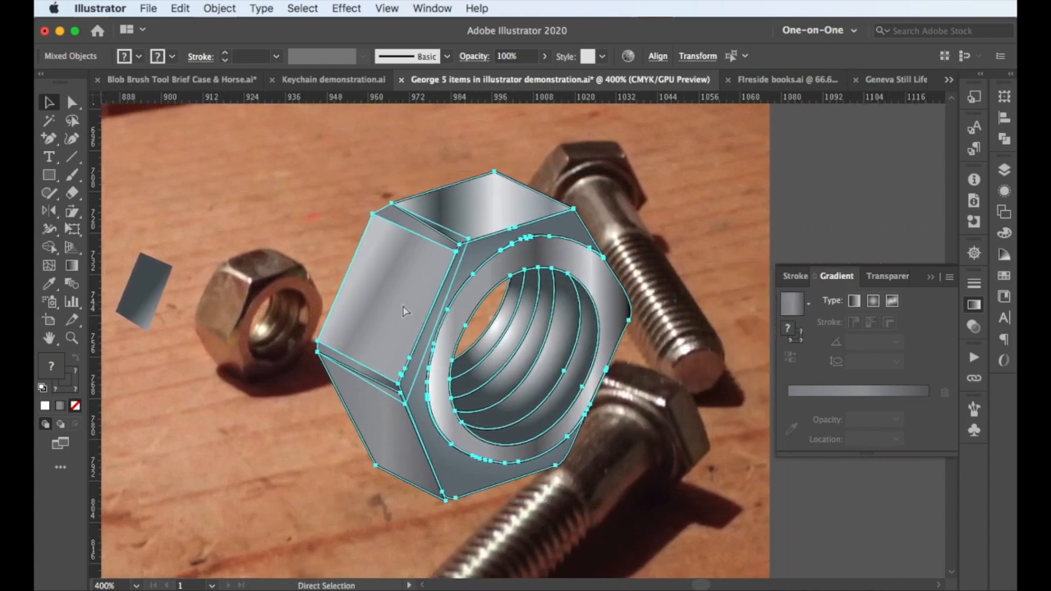
pyautogui.hscroll(1, 403, 310)
pyautogui.press('super')
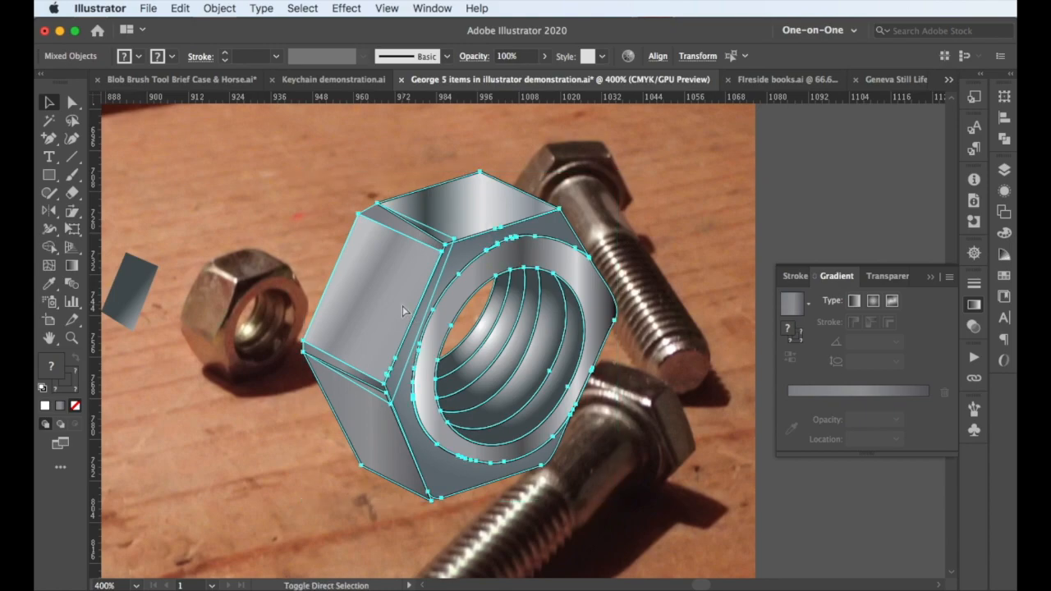
pyautogui.press('super+z')
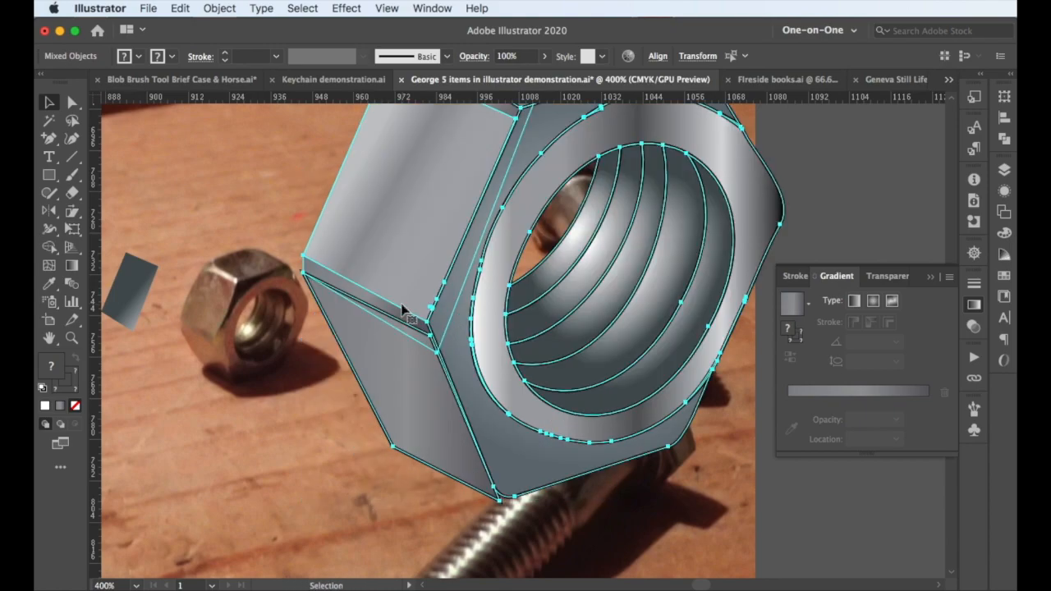
pyautogui.scroll(2, 403, 307)
pyautogui.scroll(2, 403, 308)
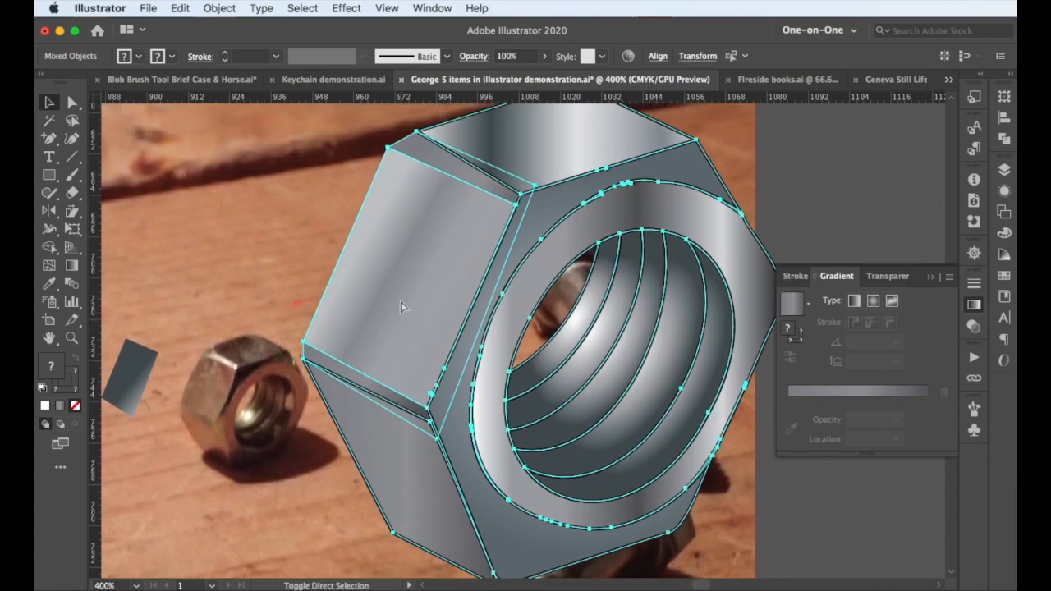
# Redo repositioning the enlarged nut and filling its front face with a brown metallic linear gradient.
pyautogui.press('super+z')
pyautogui.scroll(-4, 401, 301)
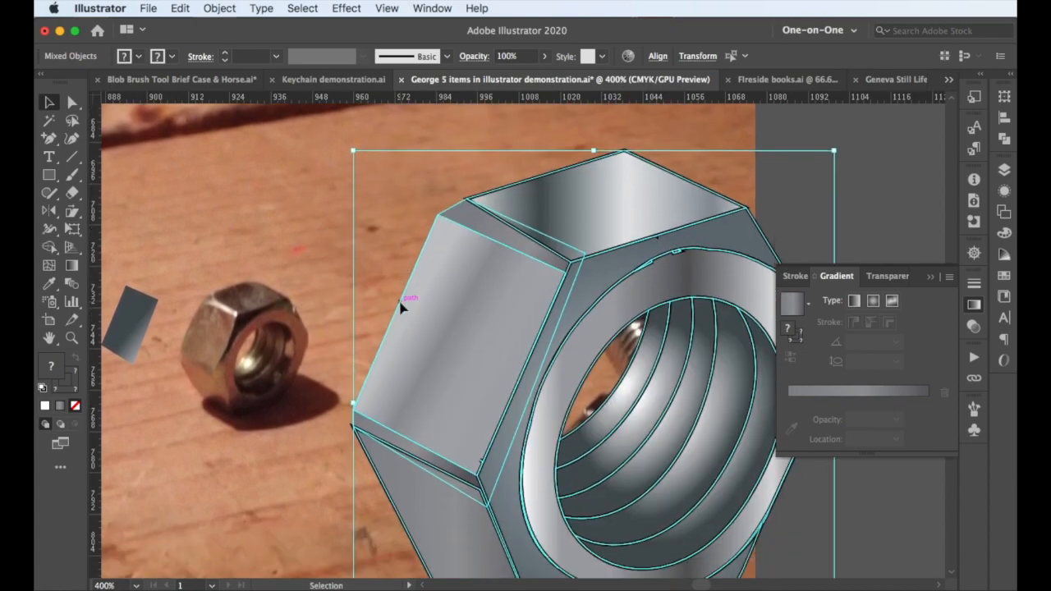
pyautogui.press('super+z')
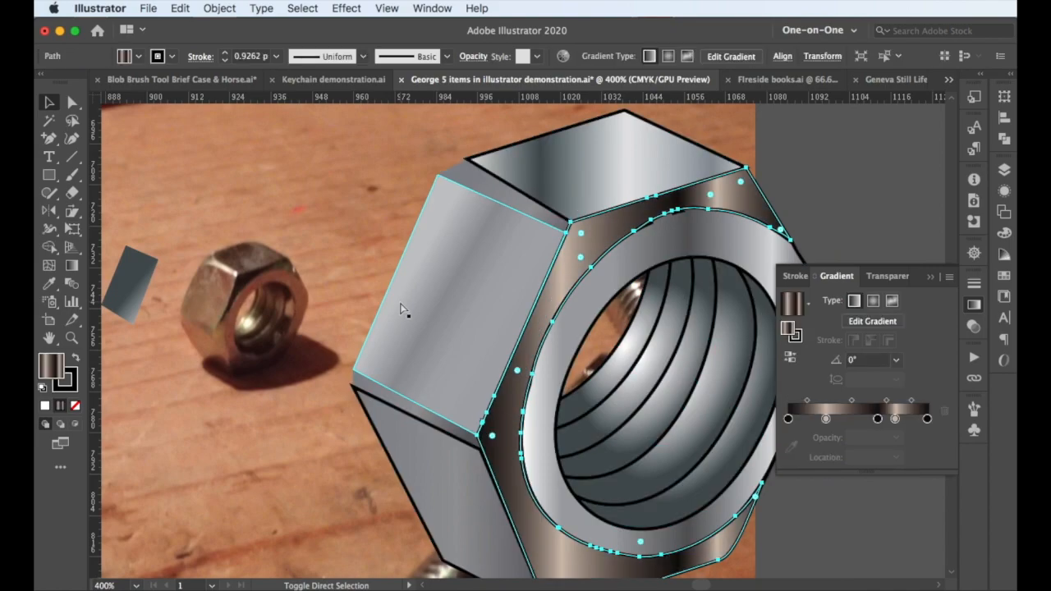
# Redo angling the front face's brown gradient and filling the upper-left face with a stroke-free taupe linear gradient.
pyautogui.press('a')
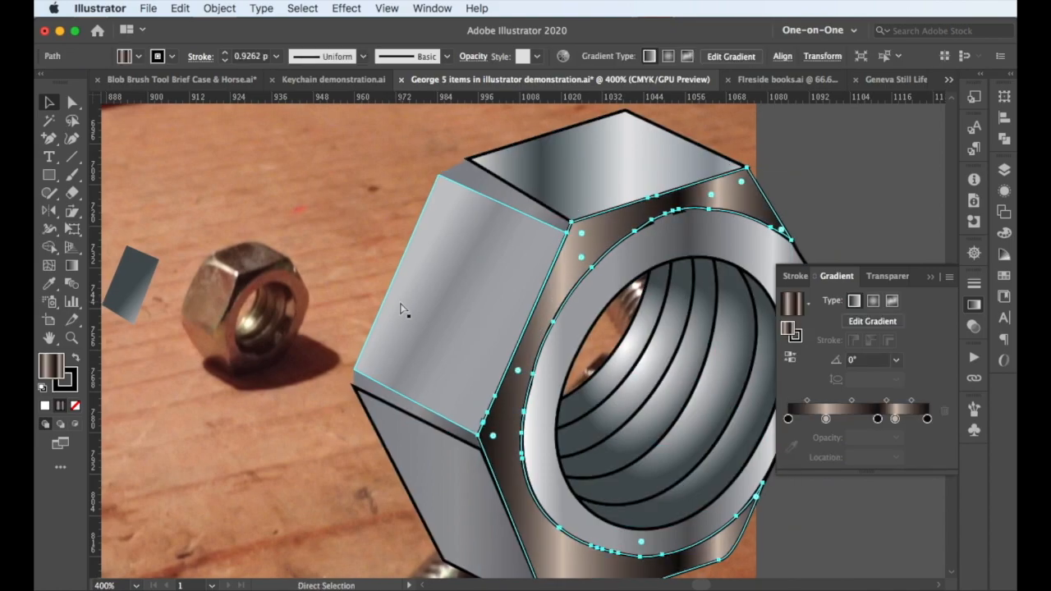
pyautogui.hscroll(2, 400, 310)
pyautogui.hscroll(4, 400, 302)
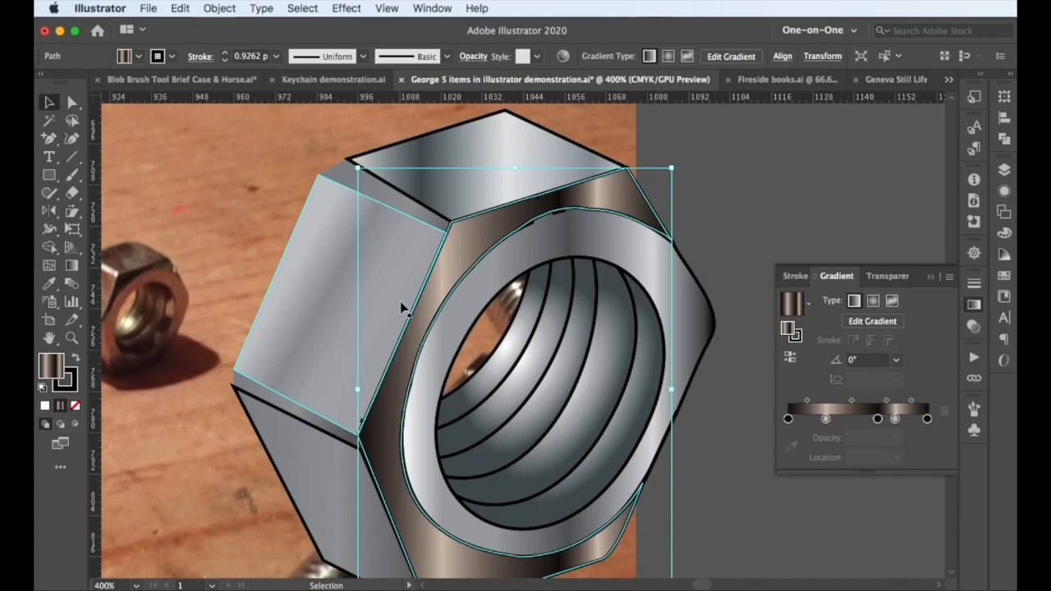
pyautogui.press('super+shift+z')
pyautogui.press('super+shift+z')
pyautogui.press('super+shift+z')
pyautogui.press('super+shift+z')
pyautogui.press('super+shift+z')
pyautogui.press('super+shift+z')
pyautogui.press('super+shift+z')
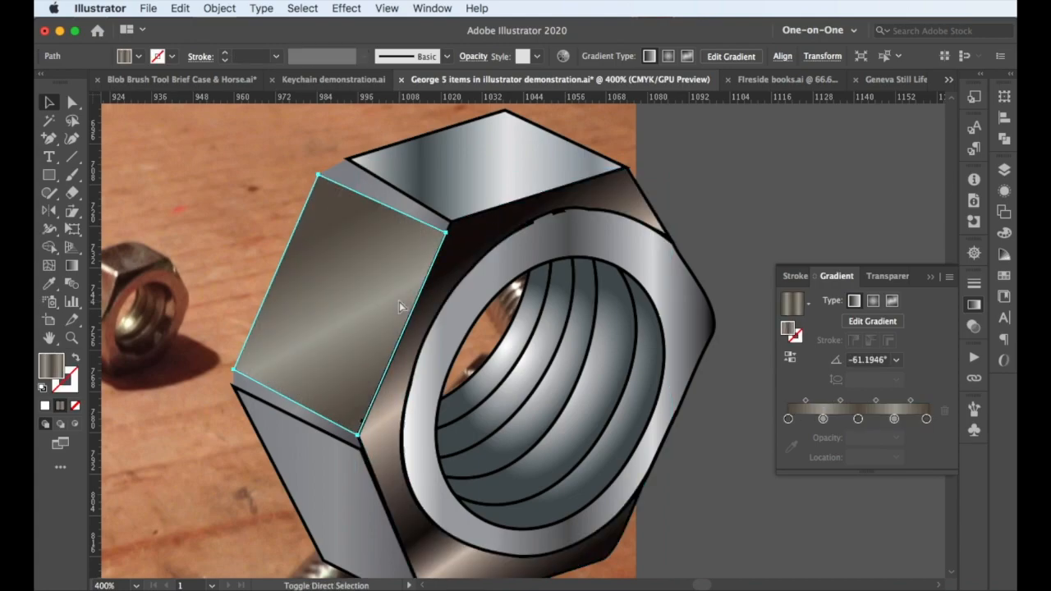
# Redo adjusting the upper-left face's taupe gradient and filling the lower-left face with a matching linear gradient at -116.7146°.
pyautogui.press('super+shift+z')
pyautogui.press('super+shift+z')
pyautogui.press('super+shift+z')
pyautogui.press('super+shift+z')
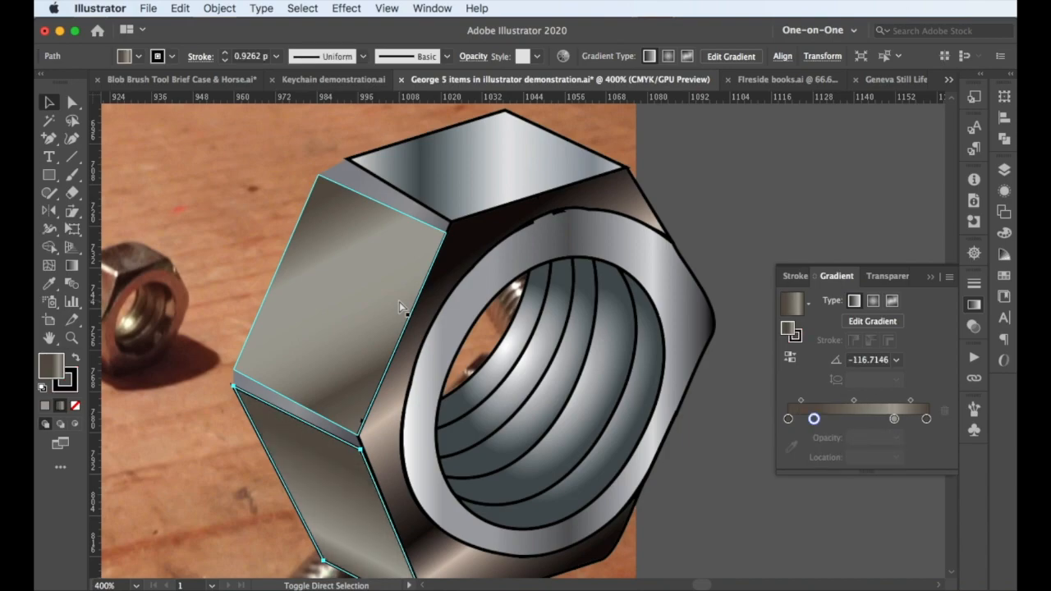
# Redo the brown top-face and silver bevel gradients, the duplicate nut alongside, and the curved edges of the upper-left face.
pyautogui.press('super+shift+z')
pyautogui.press('super+shift+z')
pyautogui.press('super+shift+z')
pyautogui.press('super+shift+z')
pyautogui.press('super+shift+z')
pyautogui.press('super+shift+z')
pyautogui.press('super+z')
pyautogui.press('super+z')
pyautogui.press('super+z')
pyautogui.press('super+z')
pyautogui.press('super+z')
pyautogui.press('super+z')
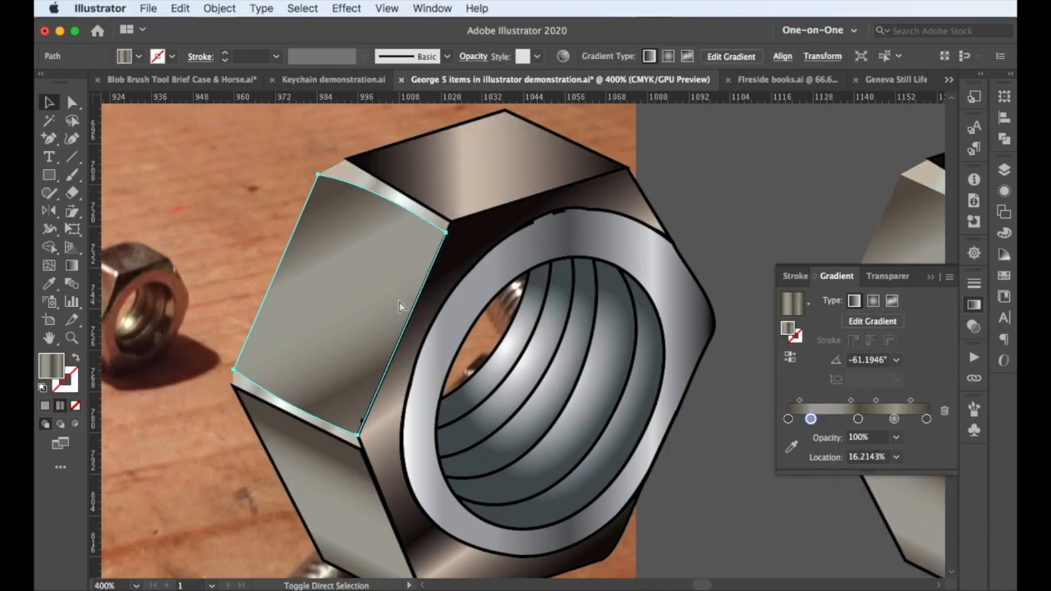
# Redo rounding the corners of the upper-left and top faces and selecting the silver bevel shape behind them.
pyautogui.press('super+shift+z')
pyautogui.press('super+shift+z')
pyautogui.press('super+shift+z')
pyautogui.press('super+shift+z')
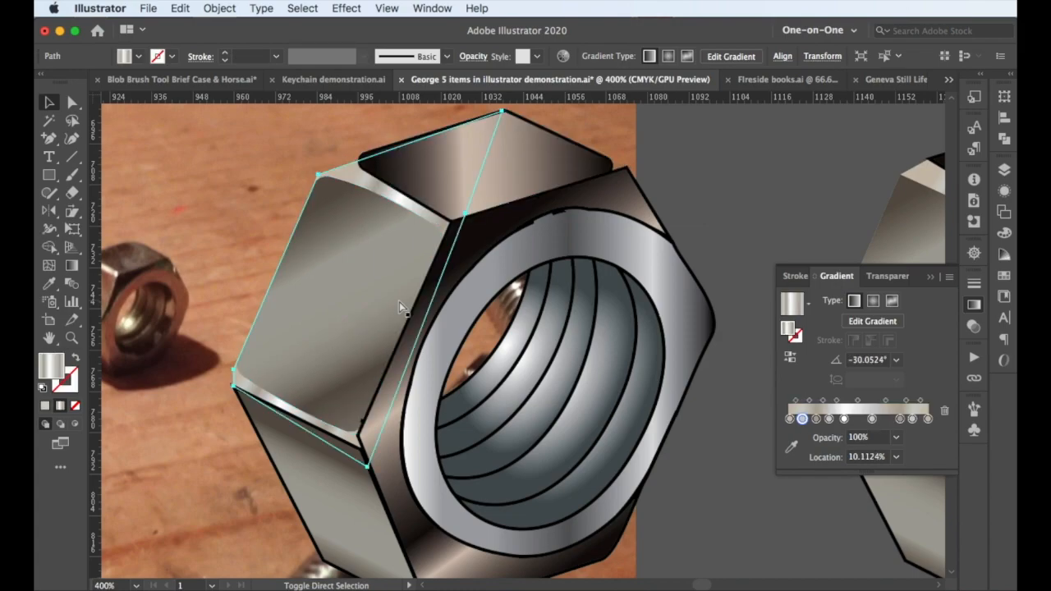
# Redo the dark brown bevel gradient and the taupe multi-stop linear gradient on the ring around the hole.
pyautogui.press('super+shift+z')
pyautogui.press('super+shift+z')
pyautogui.press('super+shift+z')
pyautogui.press('super+shift+z')
pyautogui.press('super+shift+z')
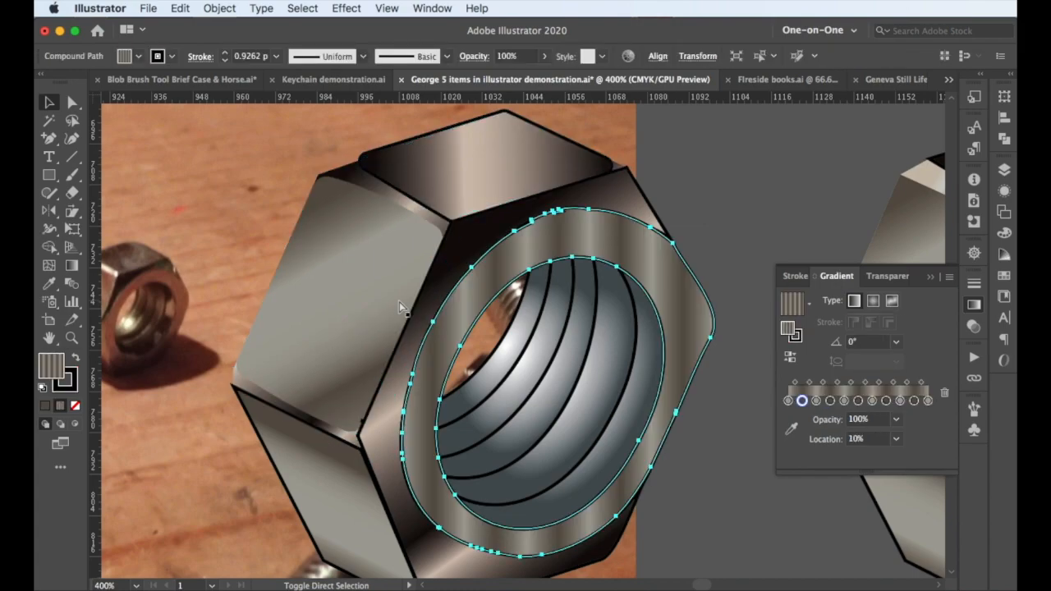
# Redo angling the ring's taupe gradient and filling the innermost thread with a taupe radial gradient.
pyautogui.press('super+shift+z')
pyautogui.press('super+shift+z')
pyautogui.press('super+shift+z')
pyautogui.press('super+shift+z')
pyautogui.press('super+shift+z')
pyautogui.press('super+shift+z')
pyautogui.press('super+shift+z')
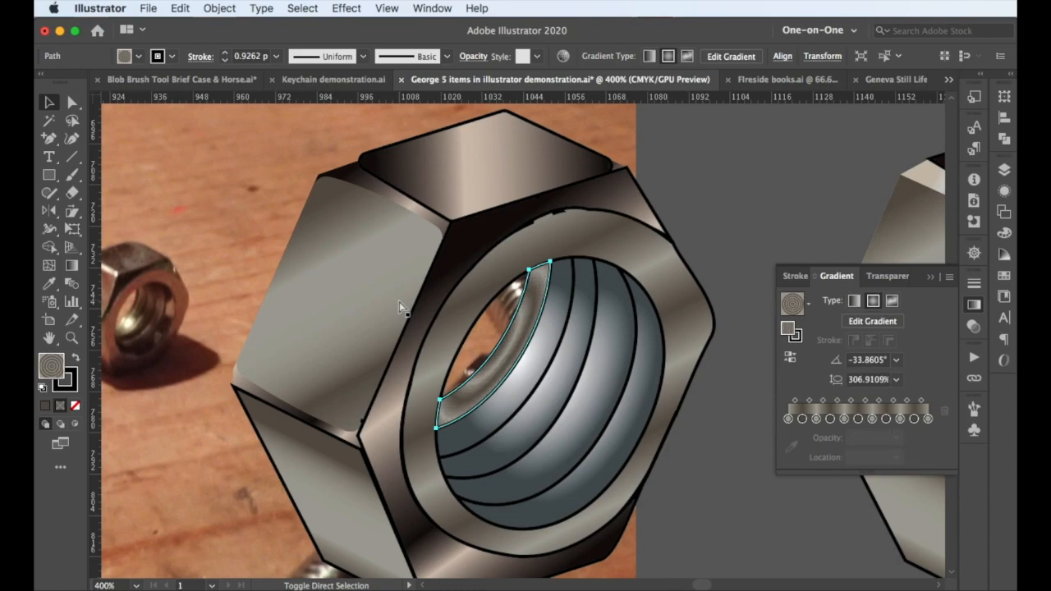
# Redo the taupe and brown radial gradient fills on the remaining threads, setting the outermost one to 56.9519° and 50.0925% aspect ratio.
pyautogui.press('super+shift+z')
pyautogui.press('super+shift+z')
pyautogui.press('super+shift+z')
pyautogui.press('super+shift+z')
pyautogui.press('super+shift+z')
pyautogui.press('super+shift+z')
pyautogui.press('super+shift+z')
pyautogui.press('super+shift+z')
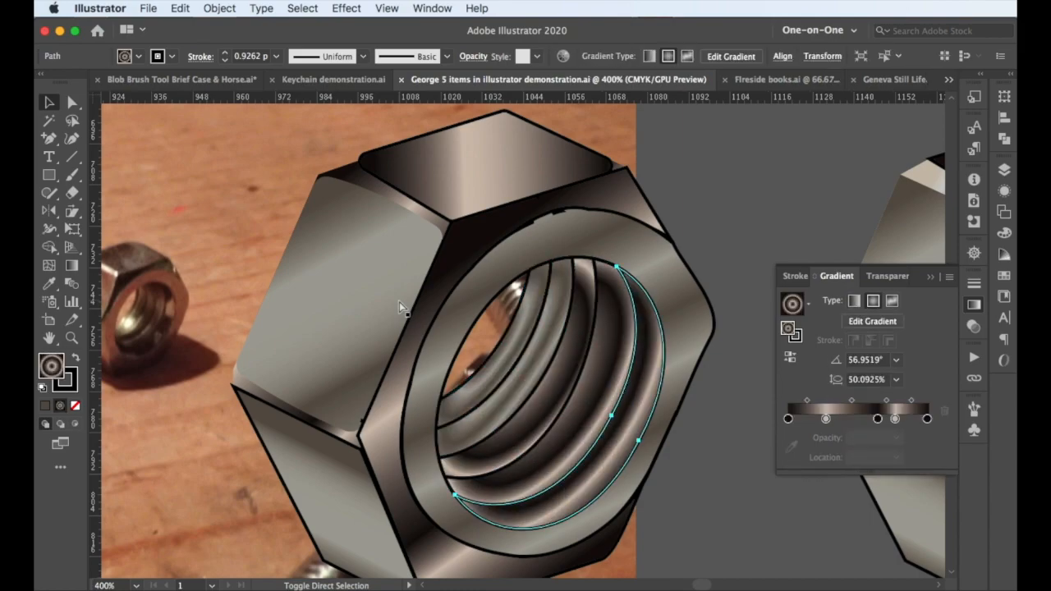
# Deselect the artwork and hide the Nuts & Bolts layer.
pyautogui.keyDown('shift'); pyautogui.click(399, 301); pyautogui.keyUp('shift')
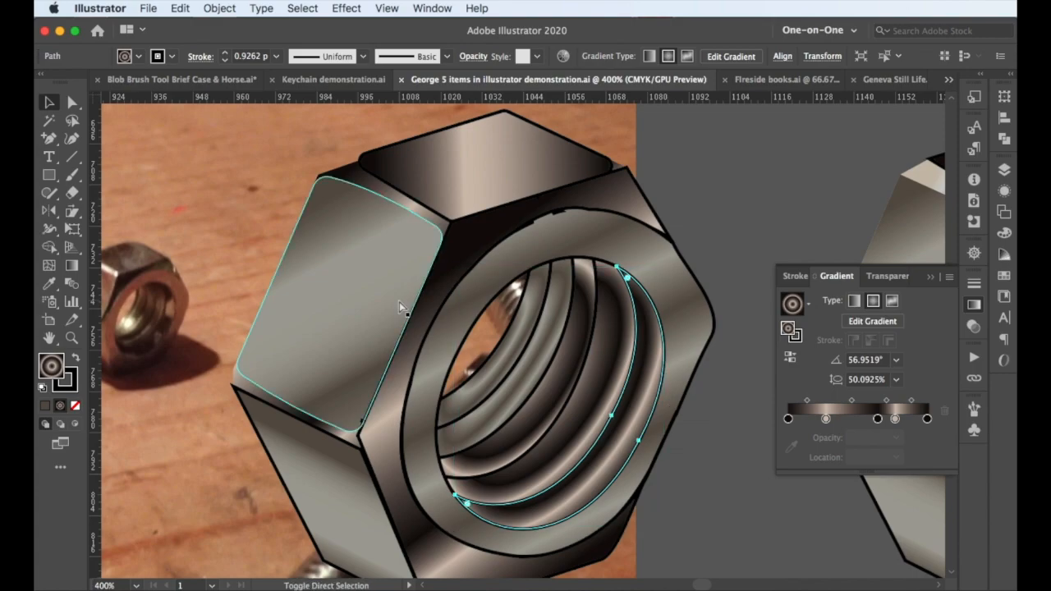
pyautogui.click(875, 182)
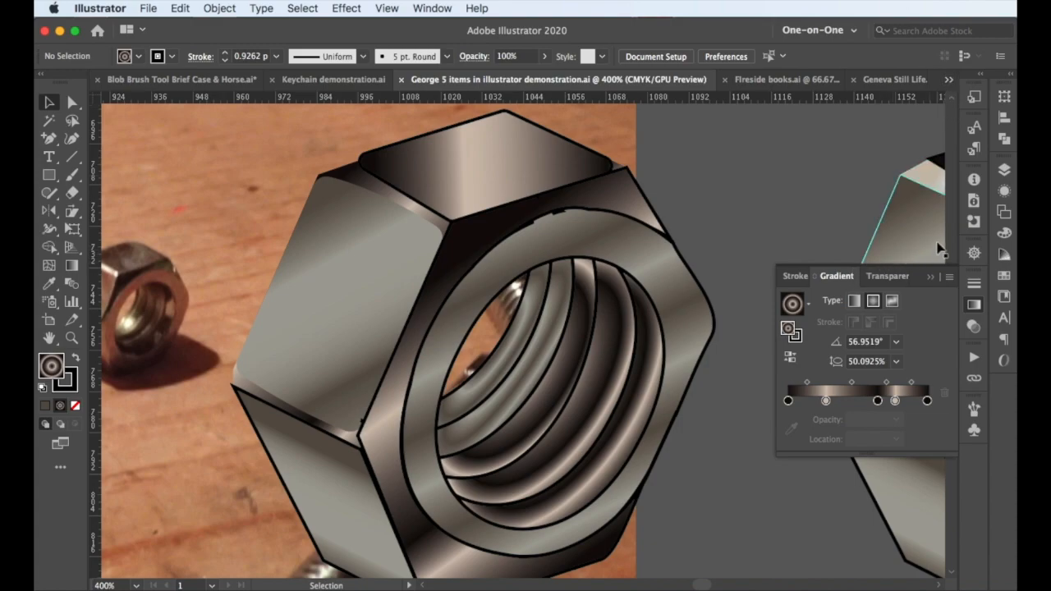
pyautogui.click(1003, 170)
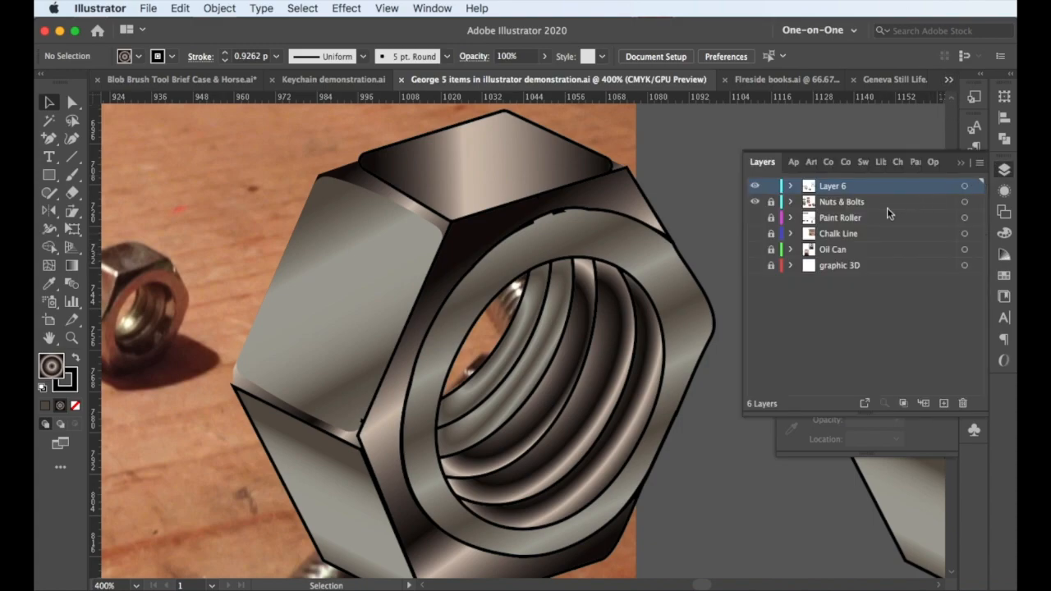
pyautogui.click(754, 202)
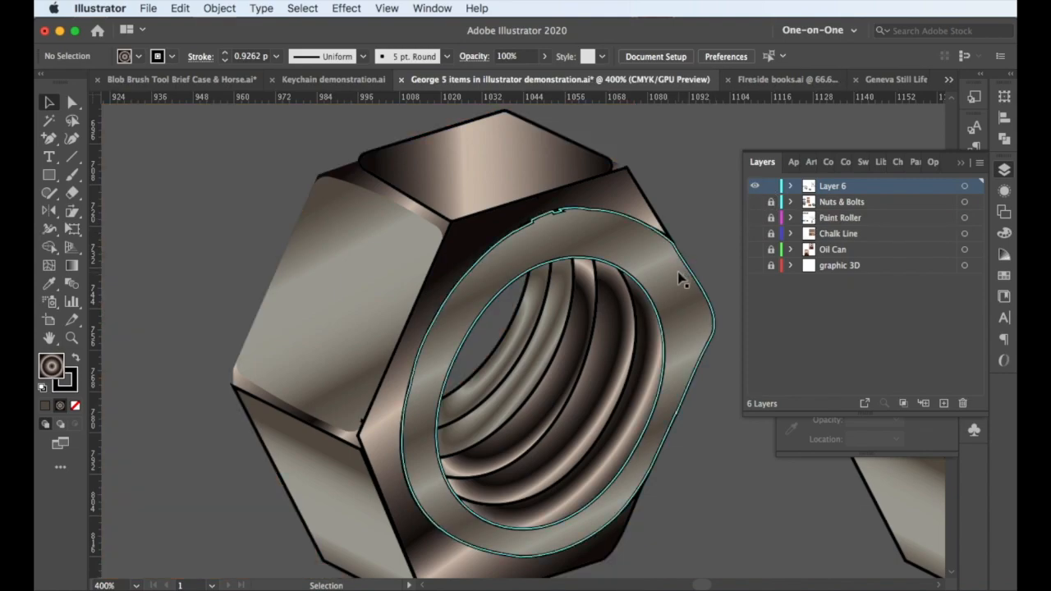
# Try to remove the outline strokes from the whole nut that has no silver parts.
pyautogui.press('super+minus')
pyautogui.moveTo(619, 398); pyautogui.dragTo(510, 369)
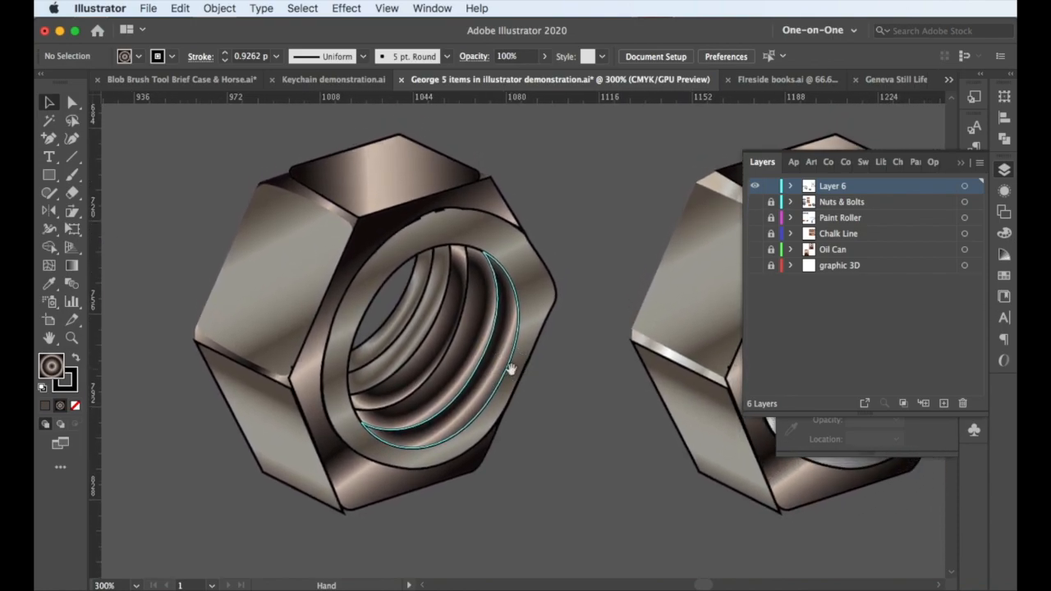
pyautogui.moveTo(179, 129); pyautogui.dragTo(580, 543)
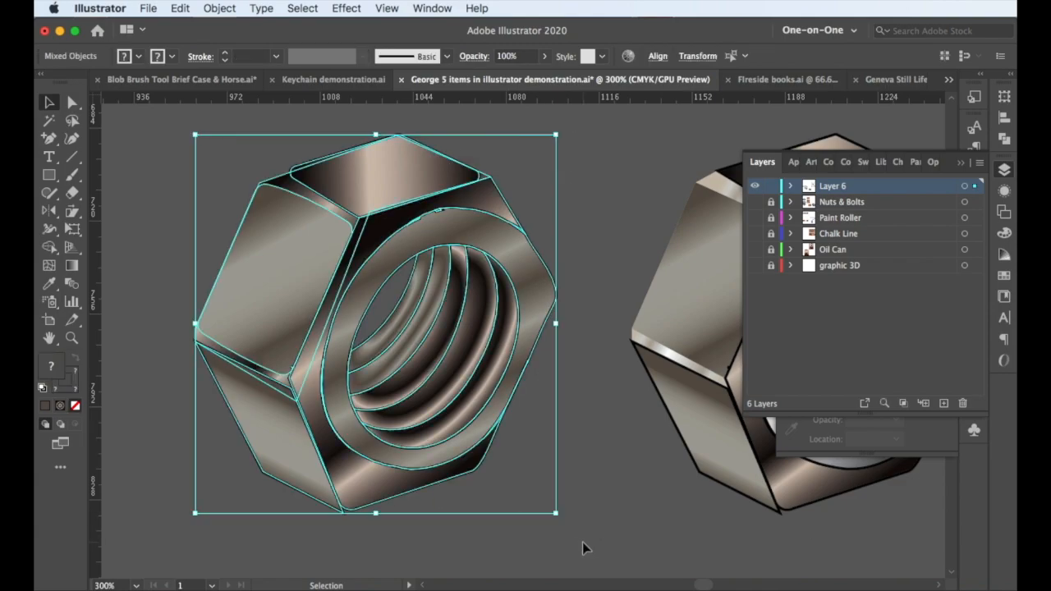
pyautogui.click(73, 384)
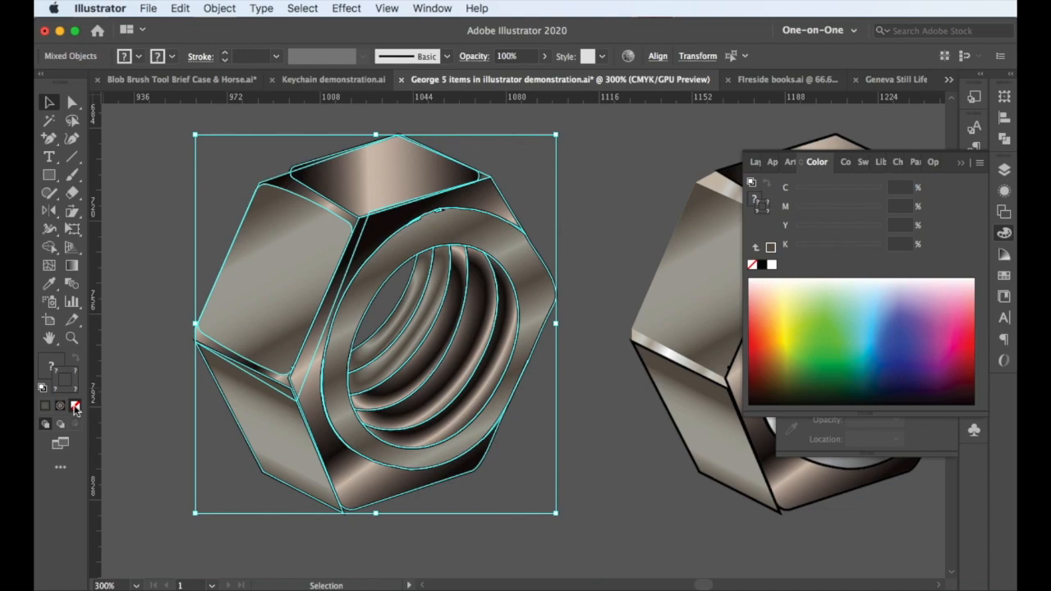
pyautogui.click(959, 164)
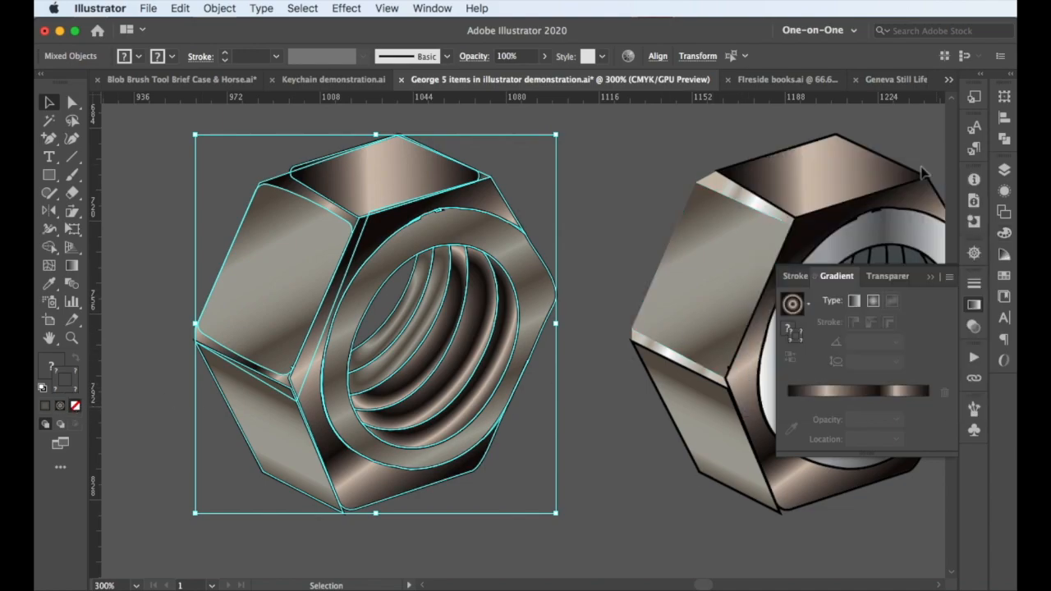
pyautogui.click(161, 259)
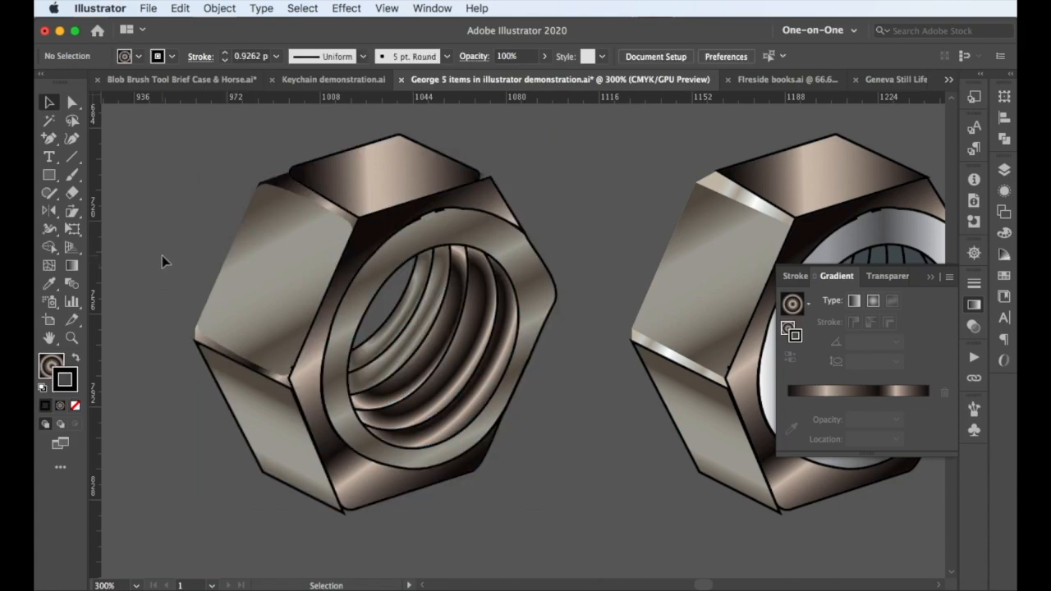
# Try to remove the stroke from the front face alone.
pyautogui.click(312, 340)
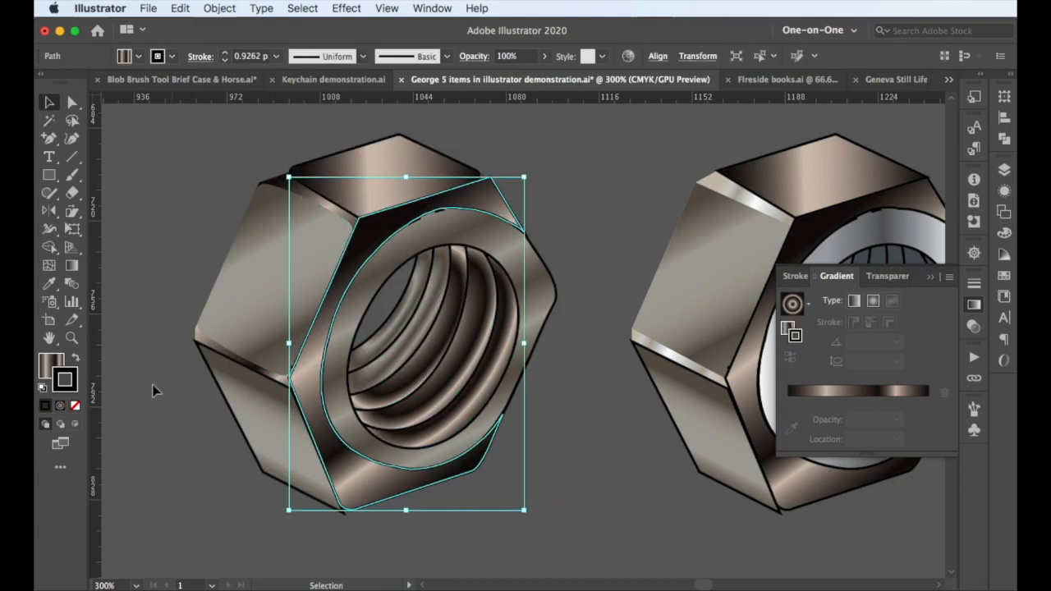
pyautogui.click(76, 405)
pyautogui.click(168, 278)
# Select all paths of the fully brown and taupe nut, set their stroke to None and deselect.
pyautogui.moveTo(230, 149); pyautogui.dragTo(551, 530)
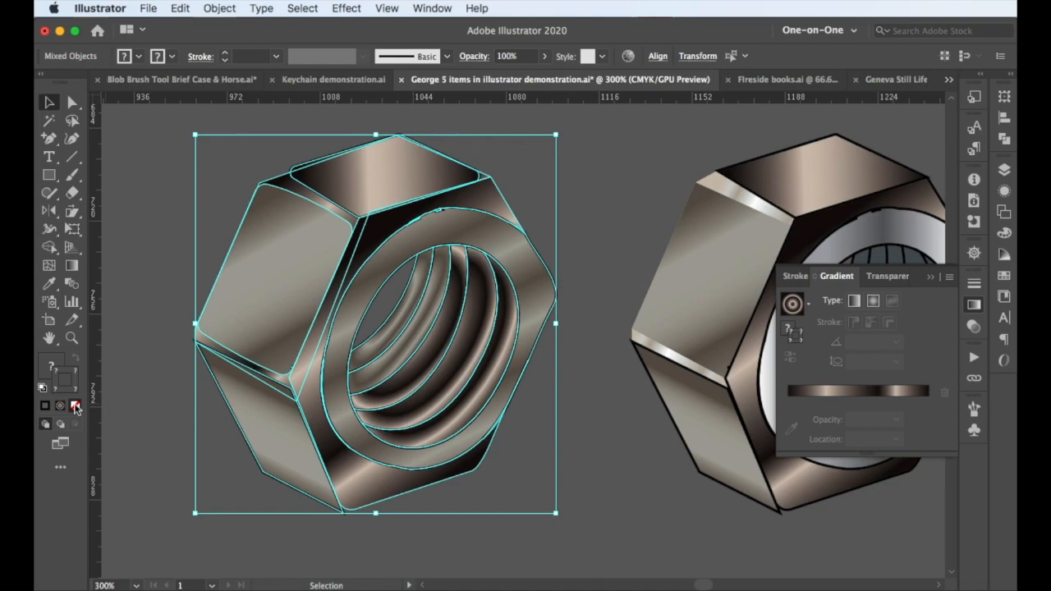
pyautogui.click(171, 57)
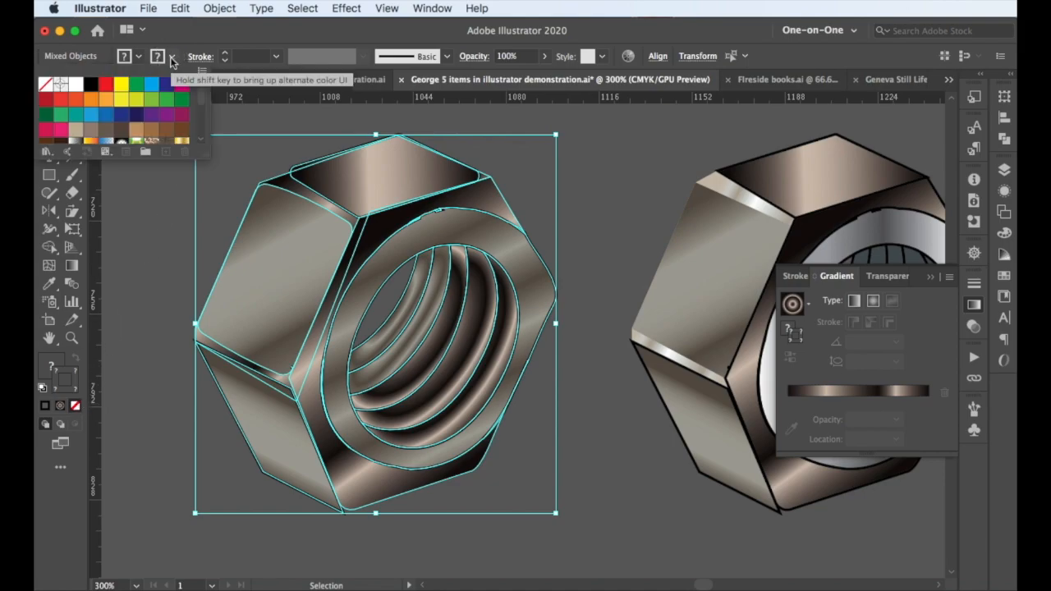
pyautogui.click(46, 86)
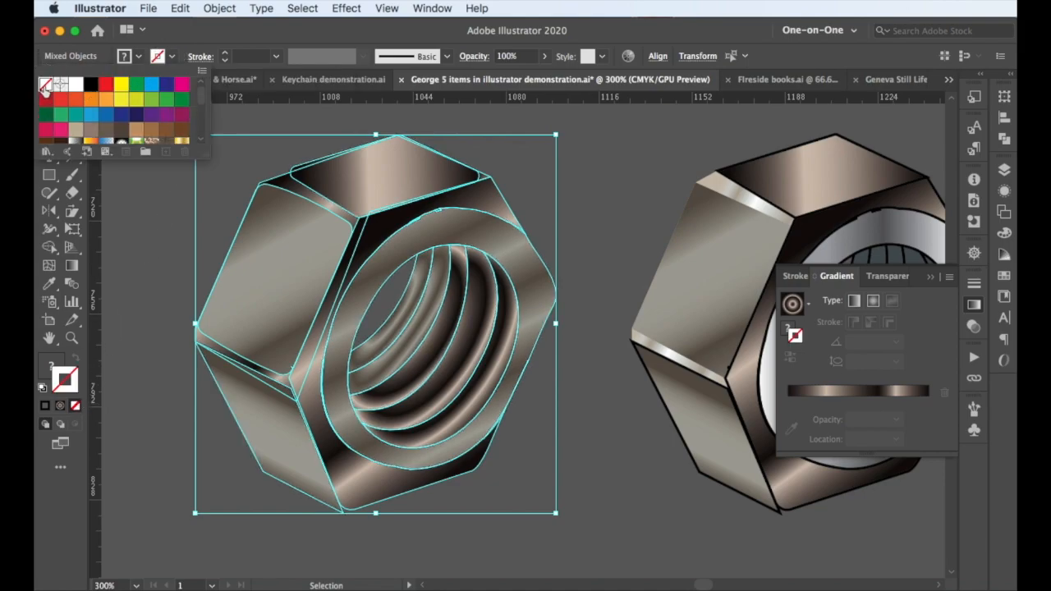
pyautogui.click(125, 215)
pyautogui.click(150, 205)
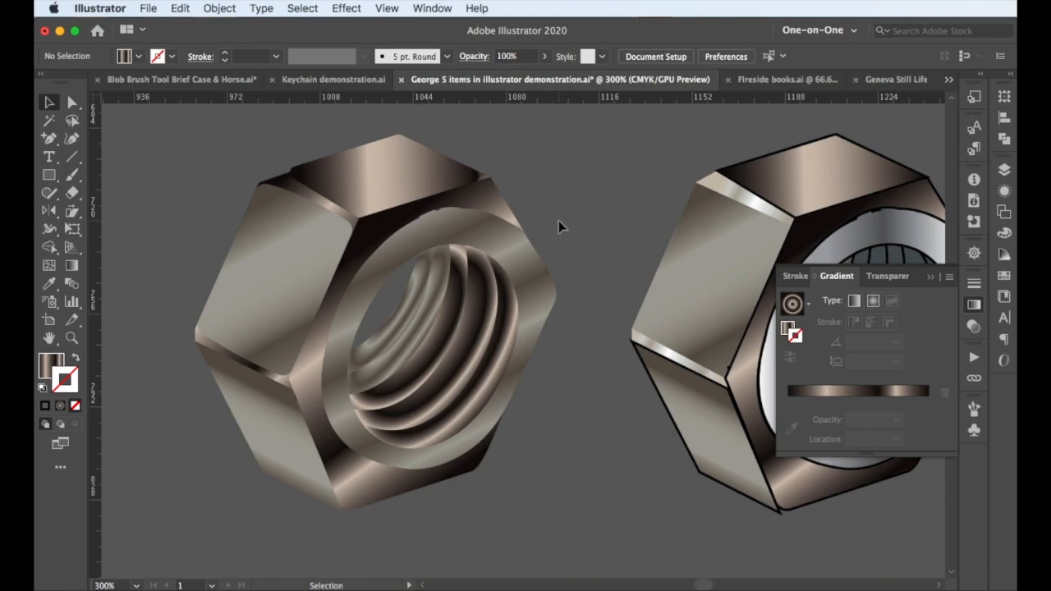
# Move the small blue-gray gradient sample shape well away from the finished nut.
pyautogui.press('super+minus')
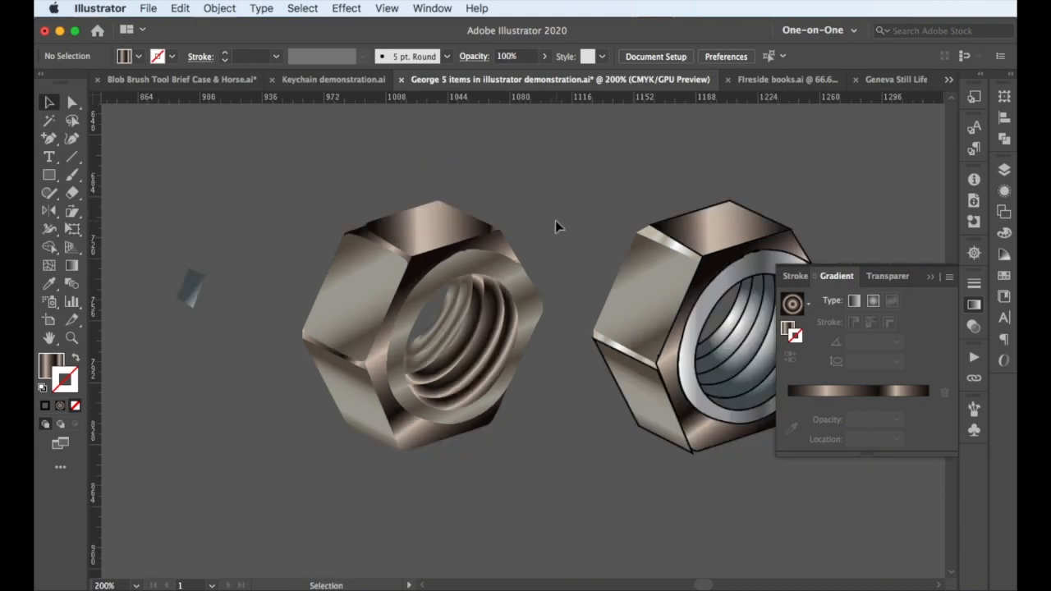
pyautogui.moveTo(192, 289); pyautogui.dragTo(129, 553)
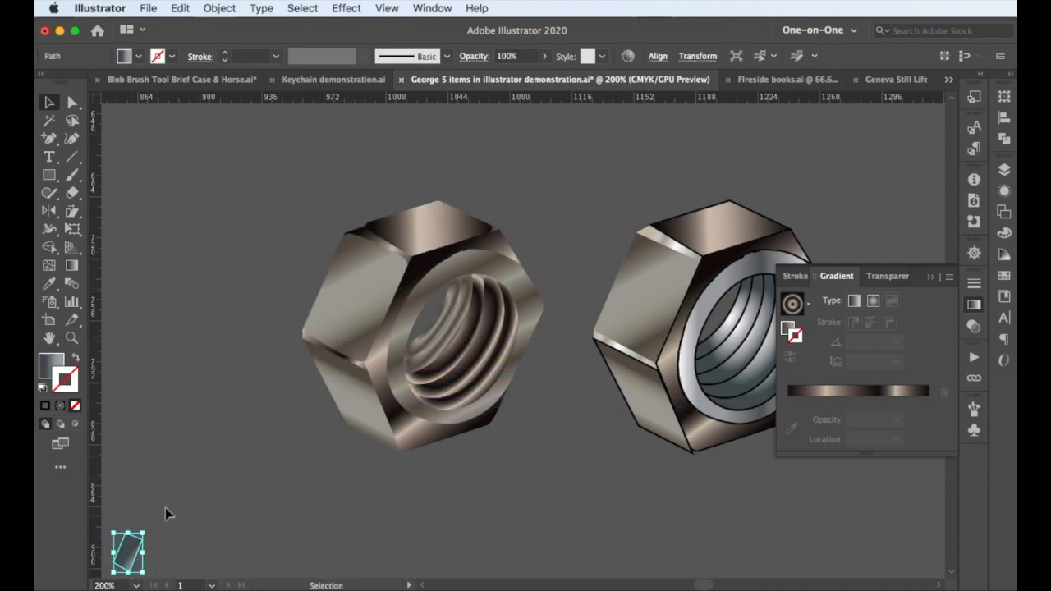
# Capture a screenshot of the area around the finished stroke-free nut.
pyautogui.press('super+shift')
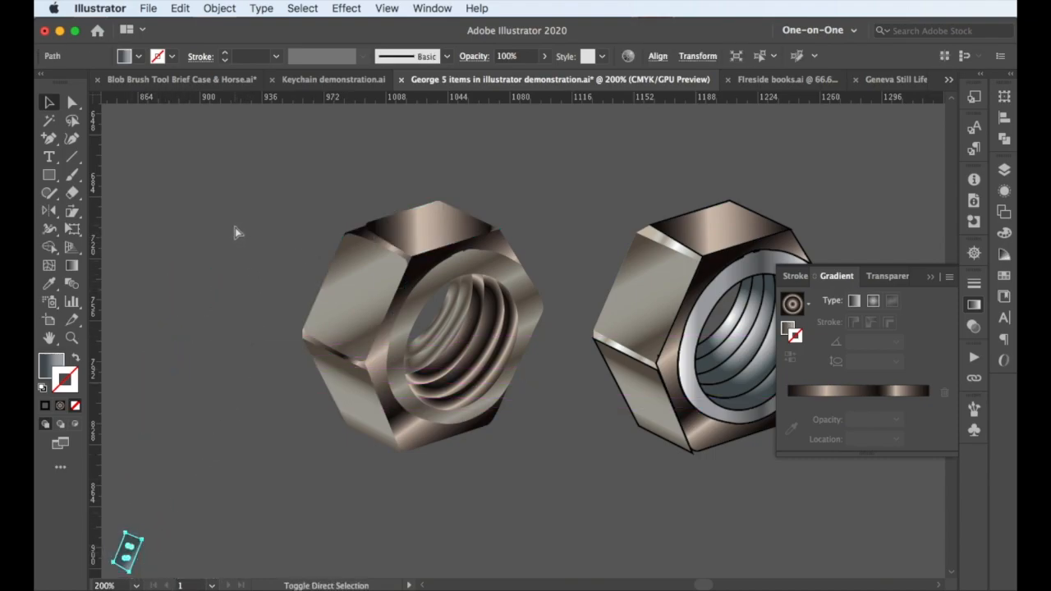
pyautogui.press('super+shift+4')
pyautogui.moveTo(242, 183); pyautogui.dragTo(583, 476)
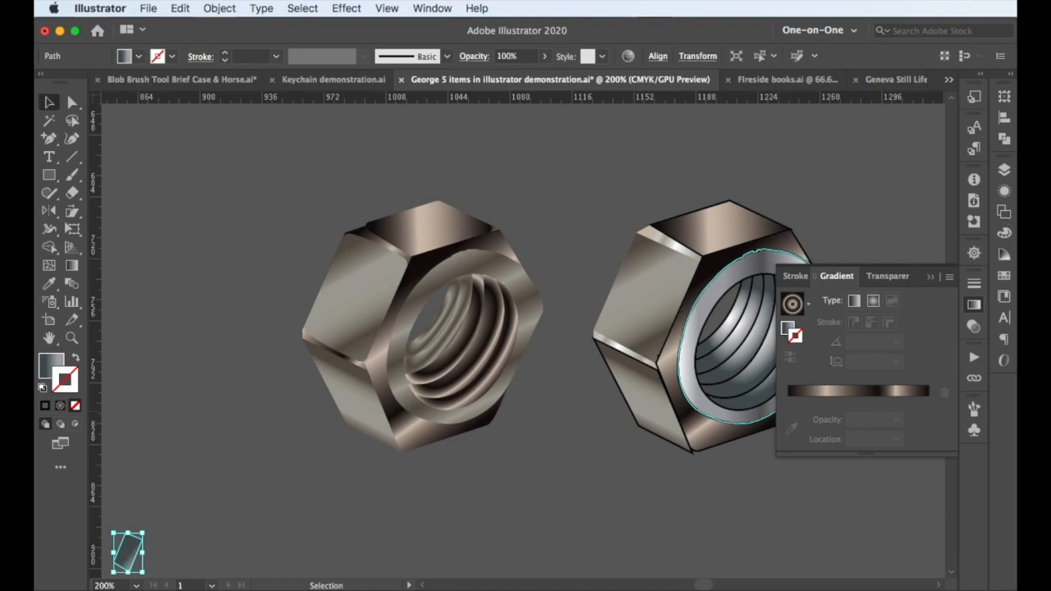